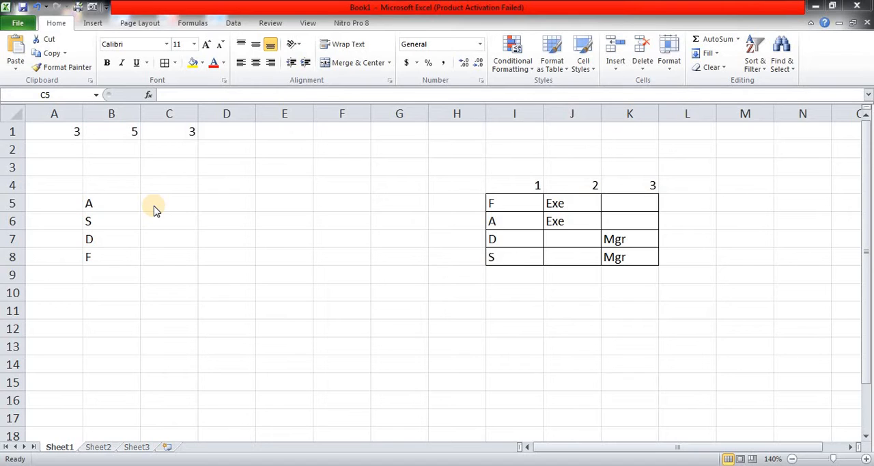
Clear the existing contents of cell C1
{"action": "left_click", "coordinate": [158, 199]}
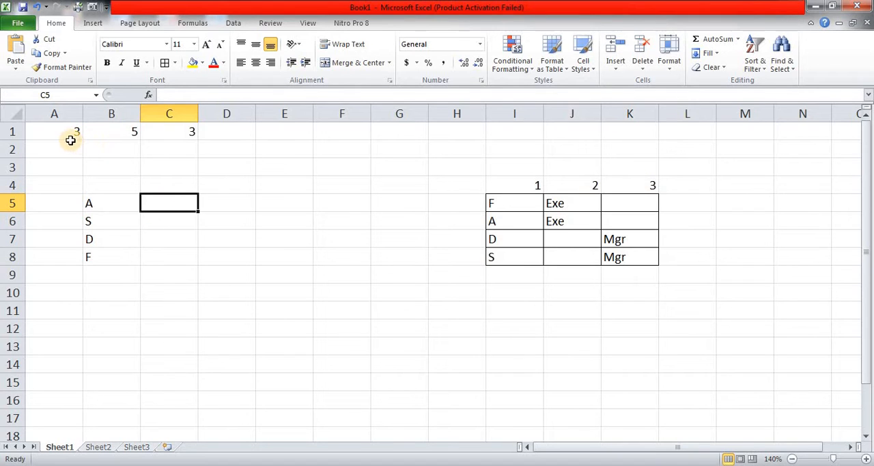
{"action": "left_click", "coordinate": [69, 135]}
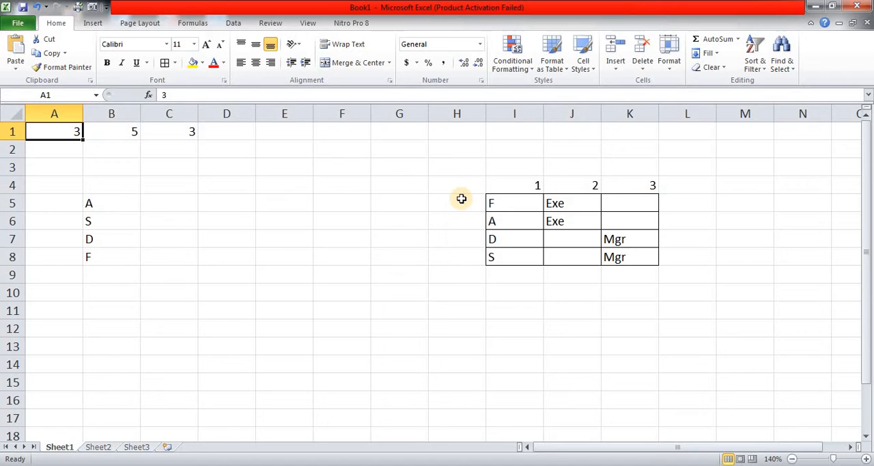
{"action": "key", "text": "Right"}
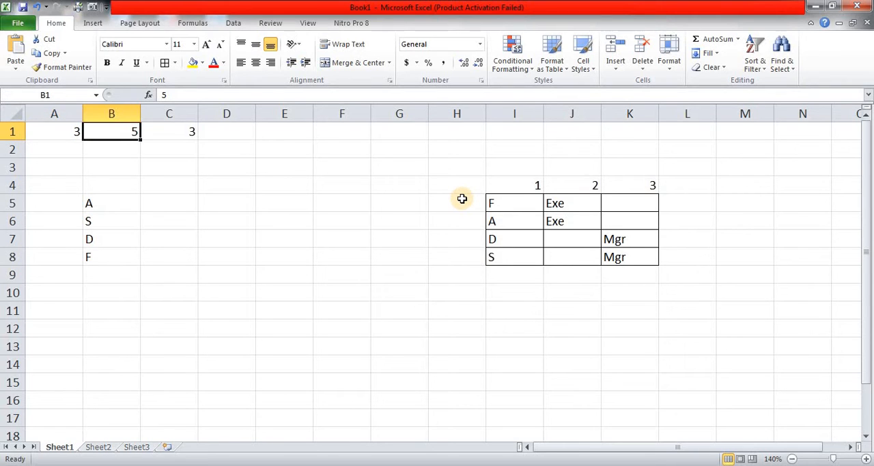
{"action": "key", "text": "Right"}
{"action": "key", "text": "Delete"}
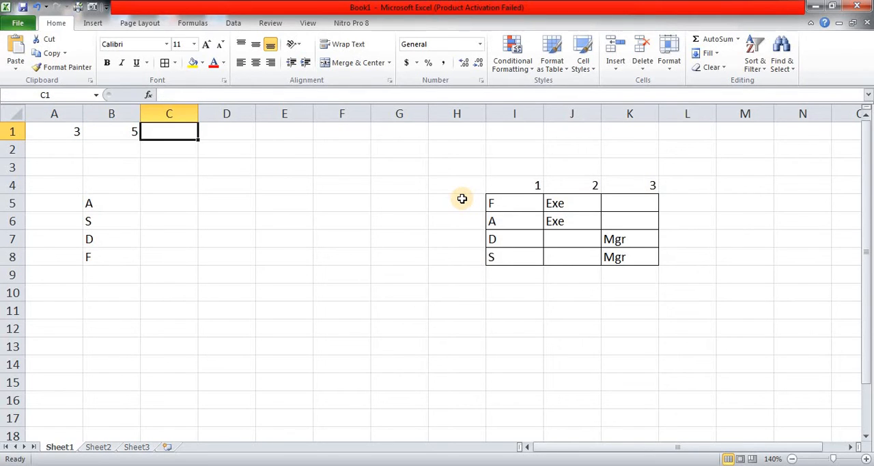
Write the formula =A1+(B1>A1) in cell C1
{"action": "key", "text": "Left"}
{"action": "key", "text": "Left"}
{"action": "key", "text": "Right"}
{"action": "key", "text": "Right"}
{"action": "type", "text": "="}
{"action": "key", "text": "Left"}
{"action": "key", "text": "Left"}
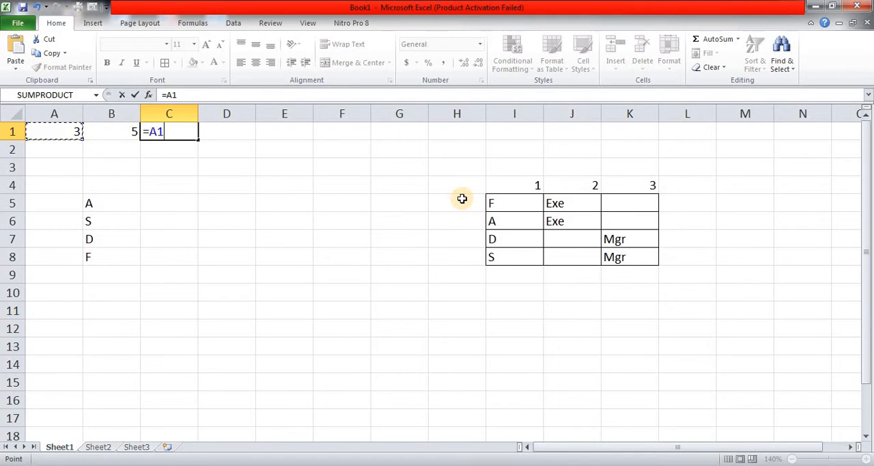
{"action": "type", "text": "+("}
{"action": "key", "text": "Left"}
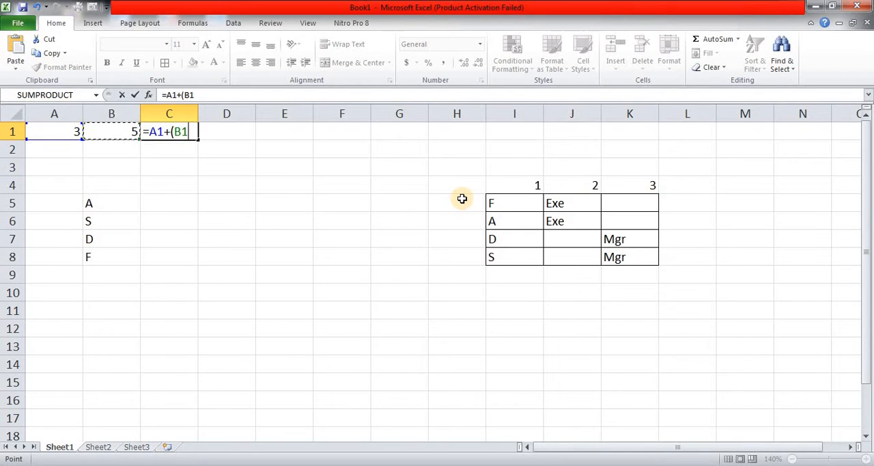
{"action": "type", "text": ">"}
{"action": "key", "text": "Left"}
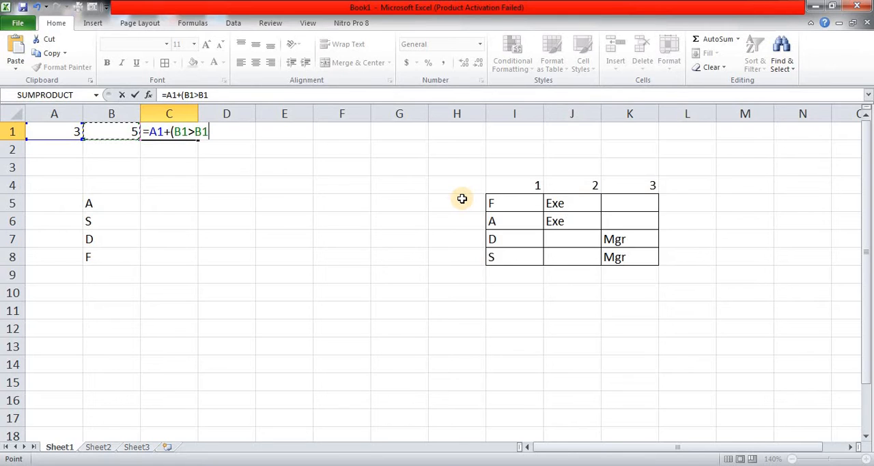
{"action": "key", "text": "Left"}
{"action": "type", "text": ")"}
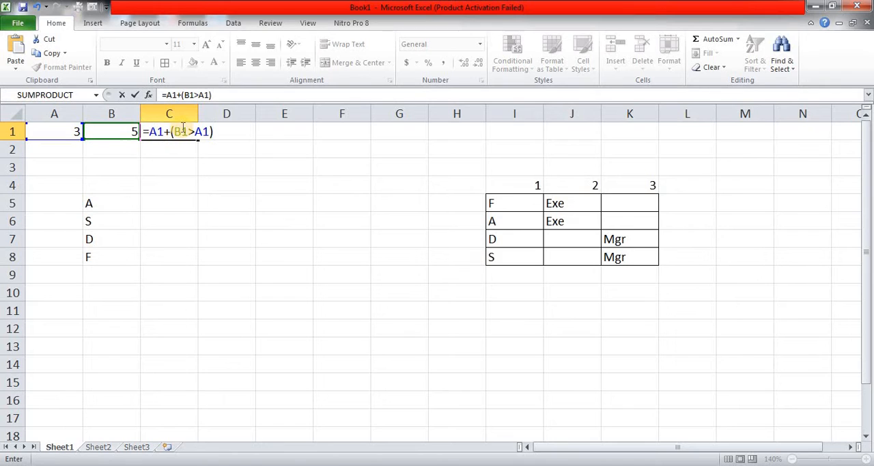
Preview the evaluated value of (B1>A1) inside C1's formula, restore the expression and commit the formula
{"action": "left_click_drag", "start_coordinate": [170, 130], "coordinate": [223, 131]}
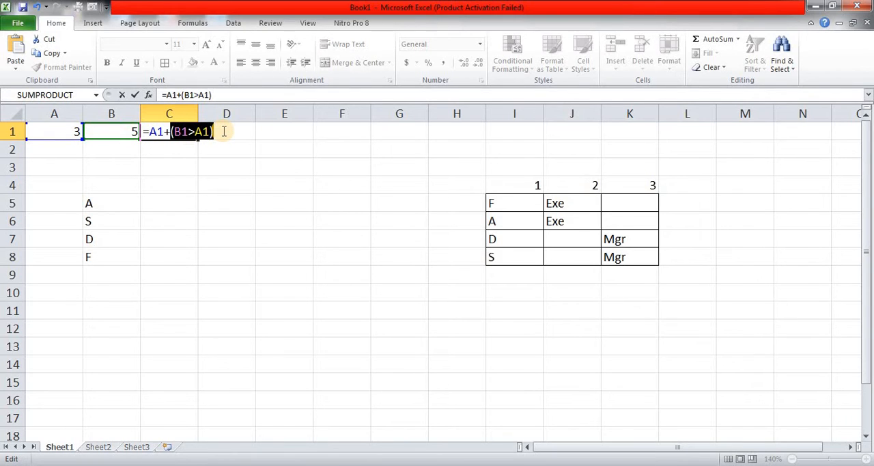
{"action": "key", "text": "F9"}
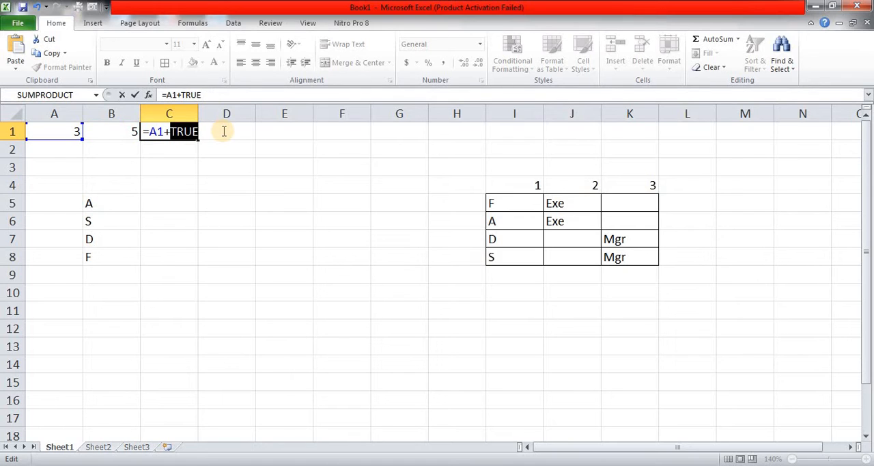
{"action": "key", "text": "ctrl+z"}
{"action": "key", "text": "Right"}
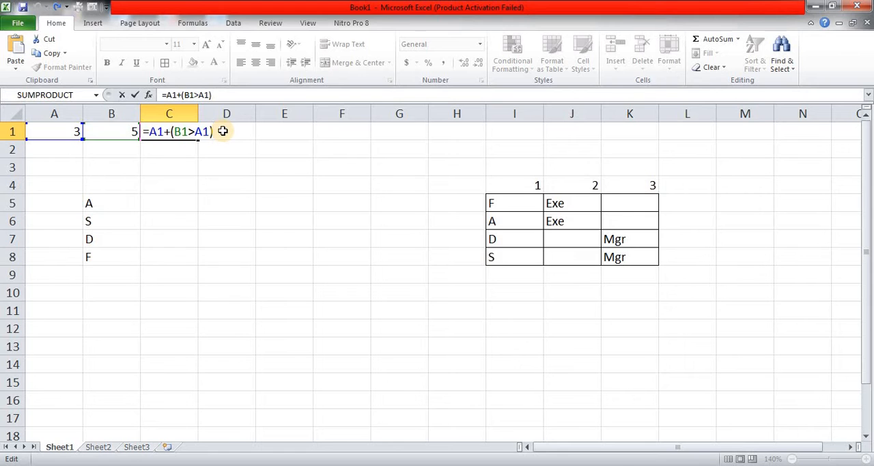
{"action": "key", "text": "Return"}
{"action": "key", "text": "Up"}
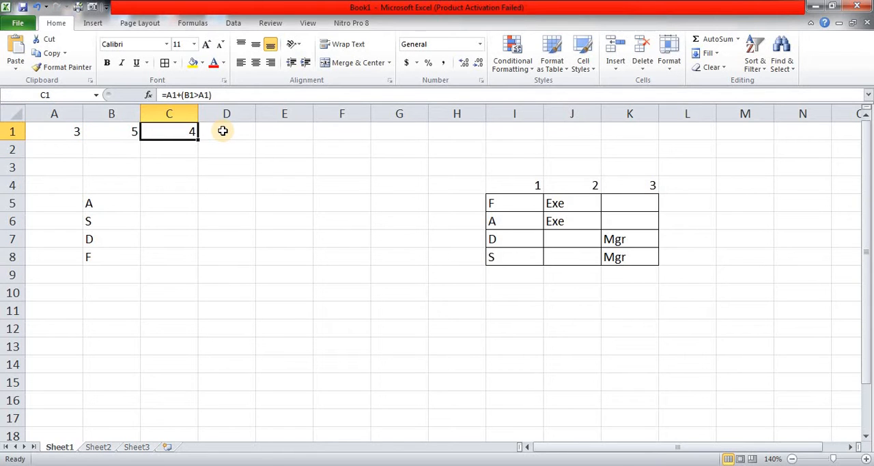
Change the comparison operator in C1's formula so it reads =A1+(B1<A1)
{"action": "key", "text": "F2"}
{"action": "key", "text": "Left"}
{"action": "key", "text": "Left"}
{"action": "key", "text": "Left"}
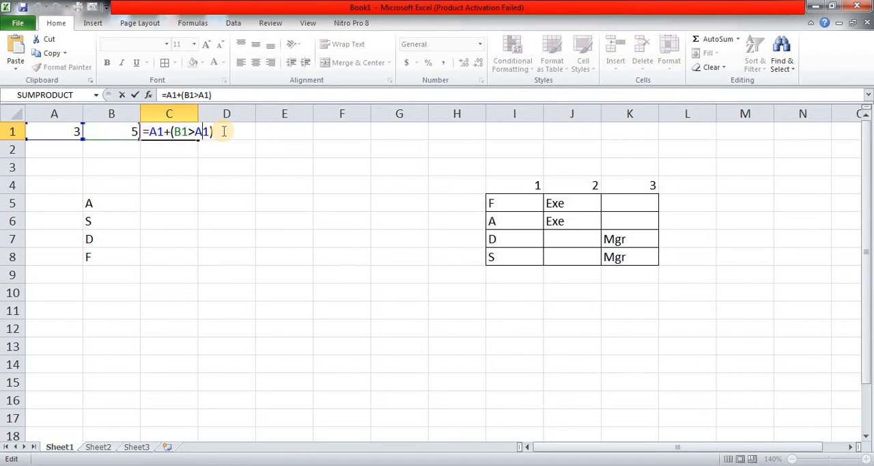
{"action": "key", "text": "shift+Left"}
{"action": "type", "text": "<"}
Preview the evaluated value of (B1<A1) inside C1's formula, restore the expression and commit the edit
{"action": "left_click", "coordinate": [171, 132]}
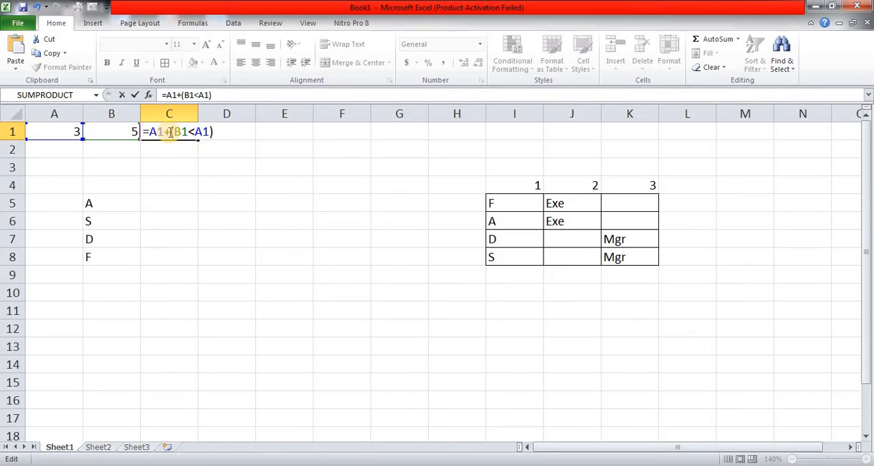
{"action": "key", "text": "shift+End"}
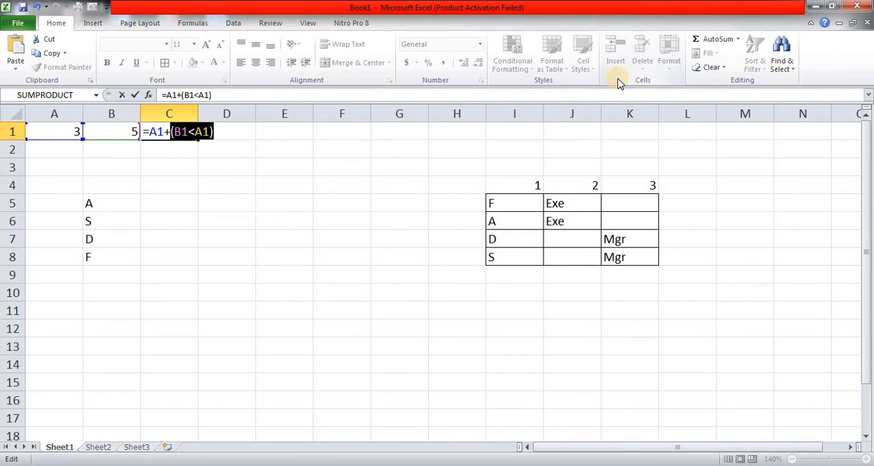
{"action": "key", "text": "F9"}
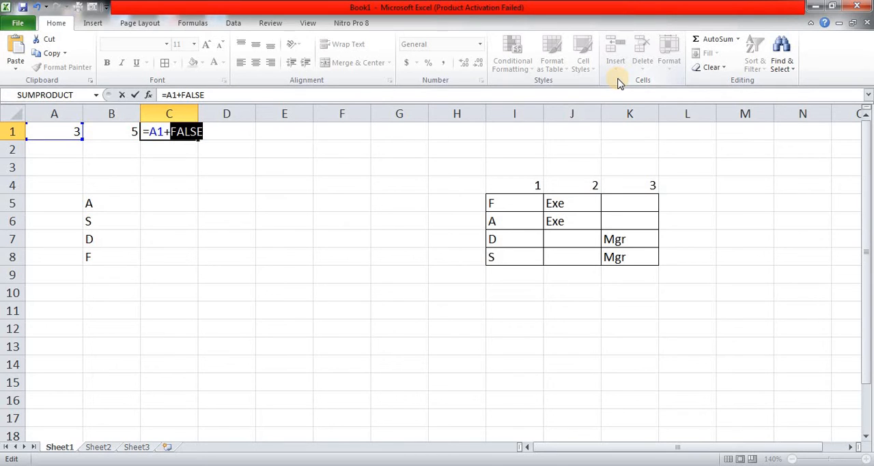
{"action": "key", "text": "ctrl+z"}
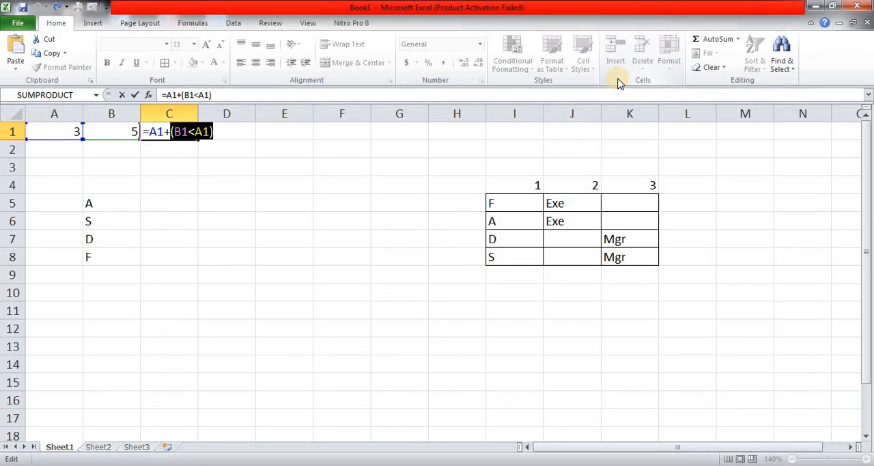
{"action": "key", "text": "Right"}
{"action": "key", "text": "Return"}
{"action": "key", "text": "Up"}
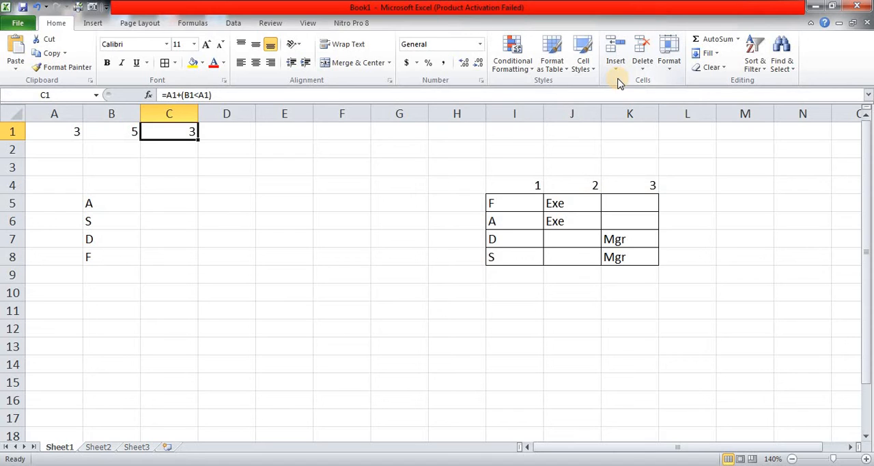
Go through the list of letters in B5:B8 that need to be looked up
{"action": "key", "text": "Down"}
{"action": "key", "text": "Down"}
{"action": "key", "text": "Down"}
{"action": "key", "text": "Up"}
{"action": "key", "text": "Up"}
{"action": "key", "text": "Up"}
{"action": "key", "text": "Down"}
{"action": "key", "text": "Down"}
{"action": "key", "text": "Down"}
{"action": "key", "text": "Down"}
{"action": "key", "text": "Left"}
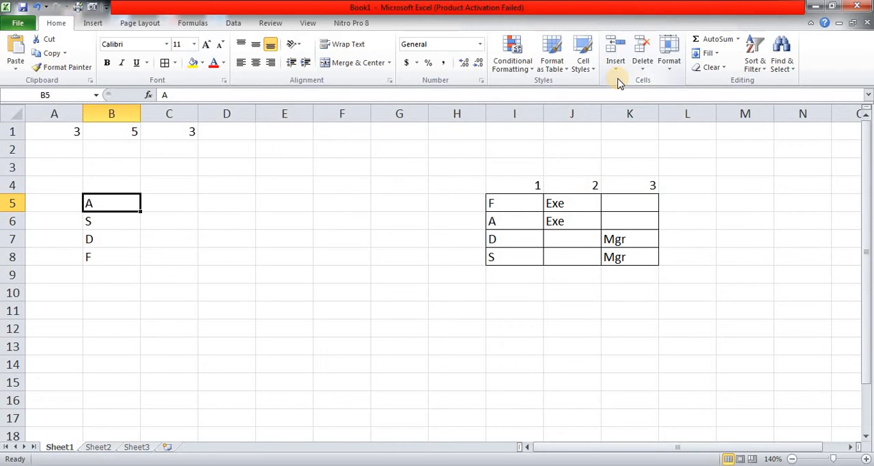
{"action": "key", "text": "Down"}
{"action": "key", "text": "Down"}
{"action": "key", "text": "Down"}
{"action": "key", "text": "Up"}
{"action": "key", "text": "Up"}
{"action": "key", "text": "Up"}
{"action": "key", "text": "Down"}
{"action": "key", "text": "Down"}
{"action": "key", "text": "Down"}
{"action": "key", "text": "Right"}
{"action": "key", "text": "Right"}
{"action": "key", "text": "Right"}
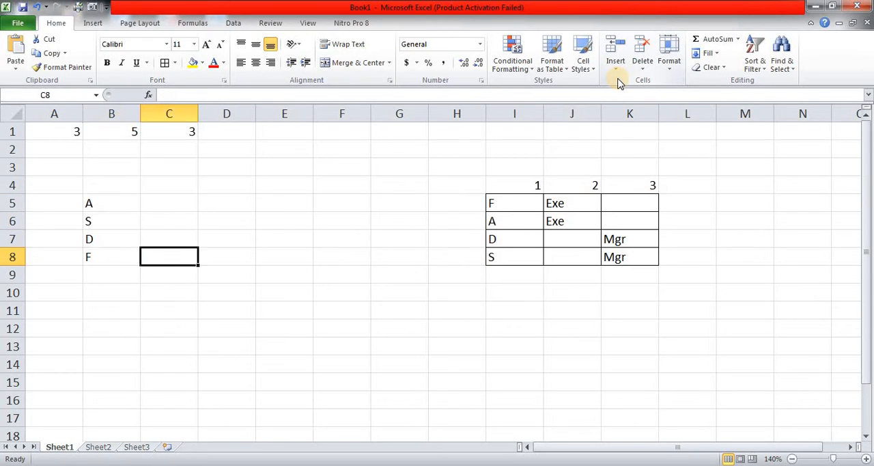
Examine the bordered table in I5:K8, comparing its letter column with the Exe and Mgr columns
{"action": "key", "text": "Right"}
{"action": "key", "text": "Right"}
{"action": "key", "text": "Right"}
{"action": "key", "text": "Right"}
{"action": "key", "text": "Up"}
{"action": "key", "text": "Up"}
{"action": "key", "text": "Up"}
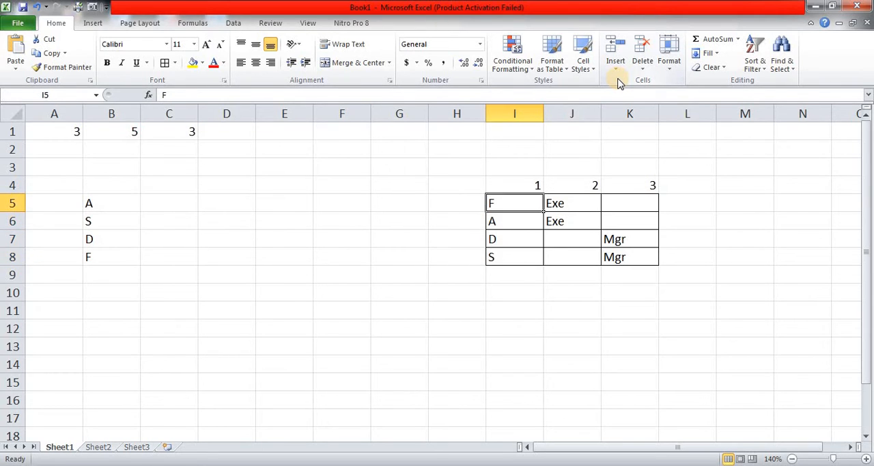
{"action": "key", "text": "Down"}
{"action": "key", "text": "Down"}
{"action": "key", "text": "Down"}
{"action": "key", "text": "Right"}
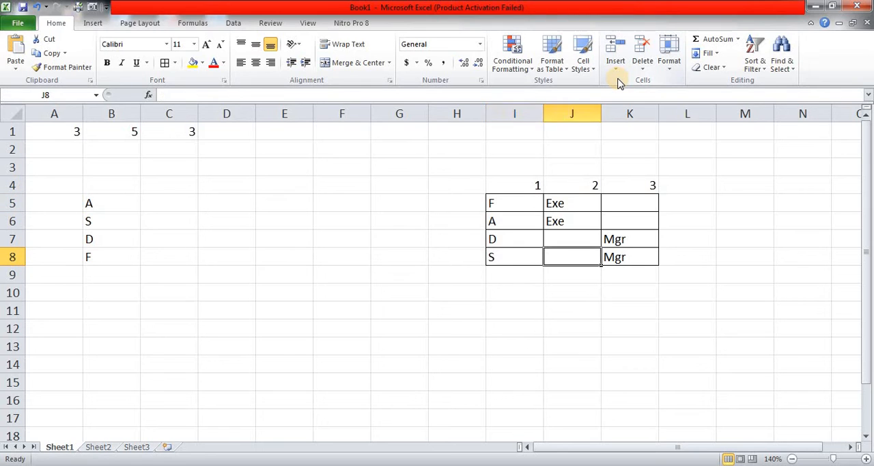
{"action": "key", "text": "Left"}
{"action": "key", "text": "Up"}
{"action": "key", "text": "Up"}
{"action": "key", "text": "Up"}
{"action": "key", "text": "Right"}
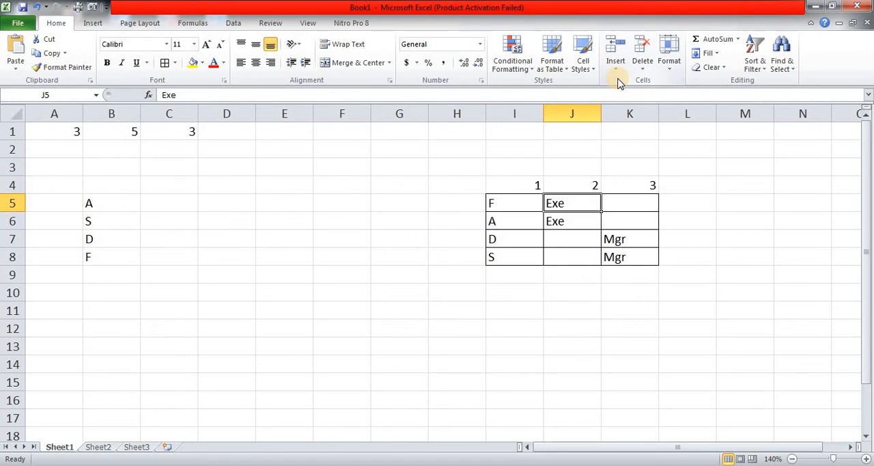
{"action": "key", "text": "Right"}
{"action": "key", "text": "Left"}
{"action": "key", "text": "Left"}
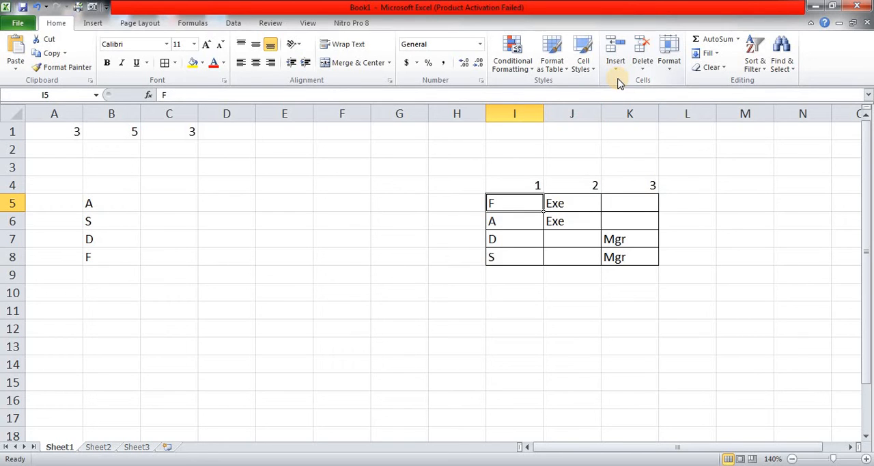
{"action": "key", "text": "Right"}
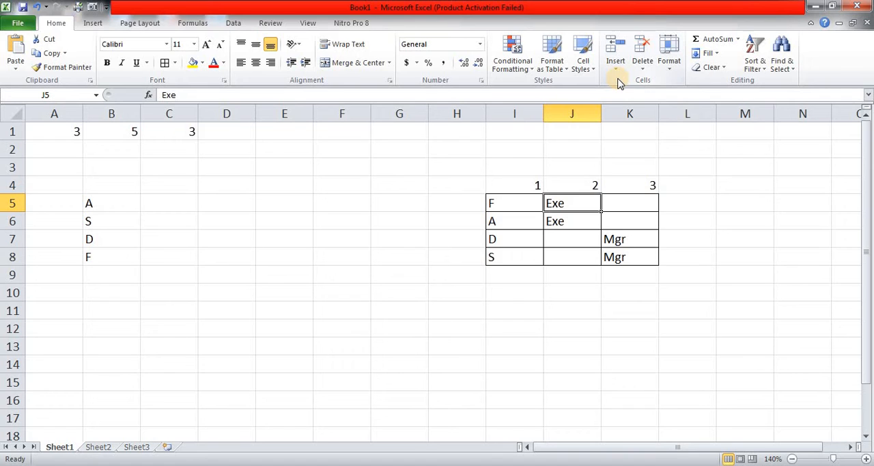
{"action": "key", "text": "Right"}
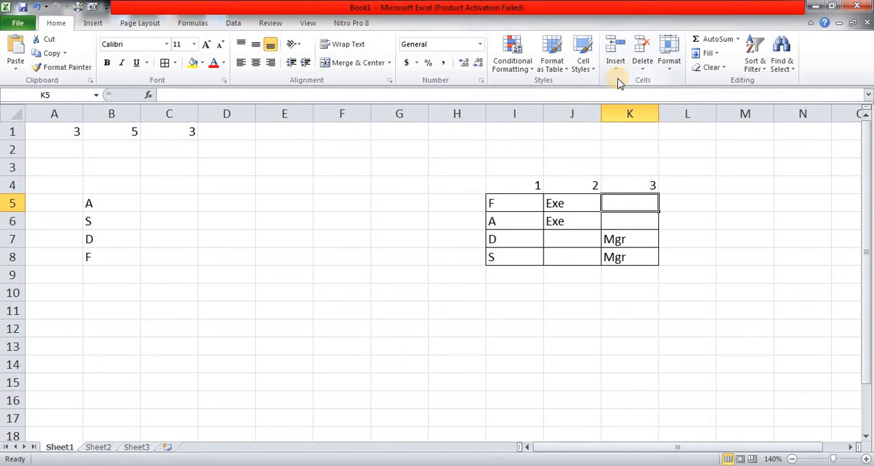
{"action": "key", "text": "Down"}
{"action": "key", "text": "Down"}
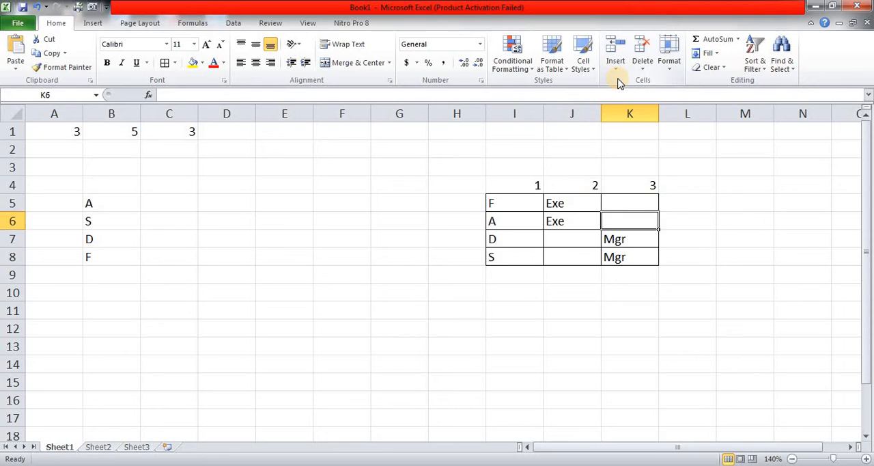
Enter the formula =OR(B5="A",B5="F") in cell C5
{"action": "key", "text": "Left"}
{"action": "key", "text": "Left"}
{"action": "key", "text": "Left"}
{"action": "key", "text": "Left"}
{"action": "key", "text": "Left"}
{"action": "key", "text": "Left"}
{"action": "key", "text": "Left"}
{"action": "key", "text": "Left"}
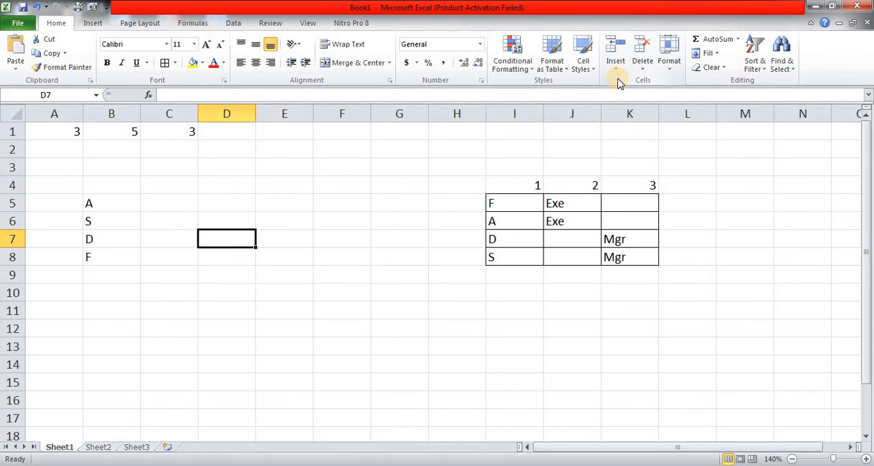
{"action": "key", "text": "Up"}
{"action": "key", "text": "Up"}
{"action": "type", "text": "="}
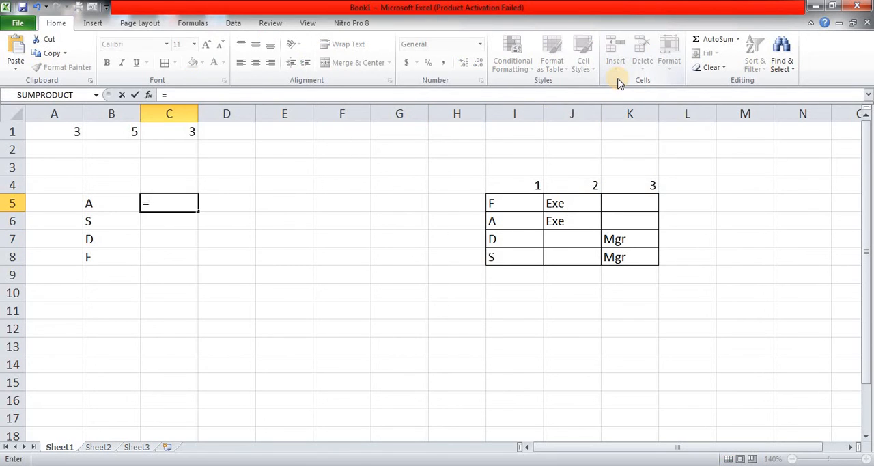
{"action": "type", "text": "OR"}
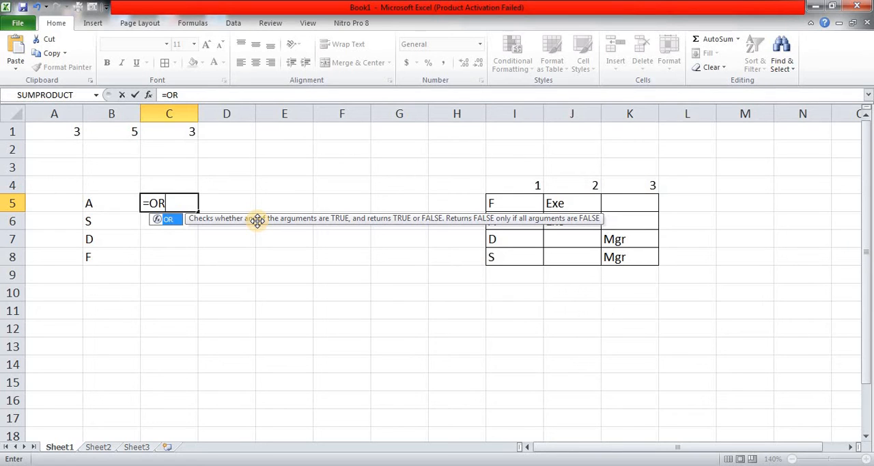
{"action": "type", "text": "("}
{"action": "key", "text": "Left"}
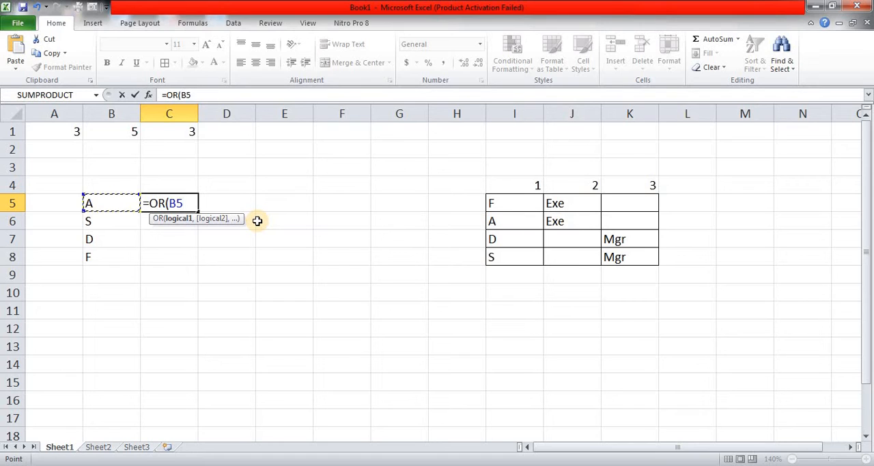
{"action": "type", "text": "=\"A\","}
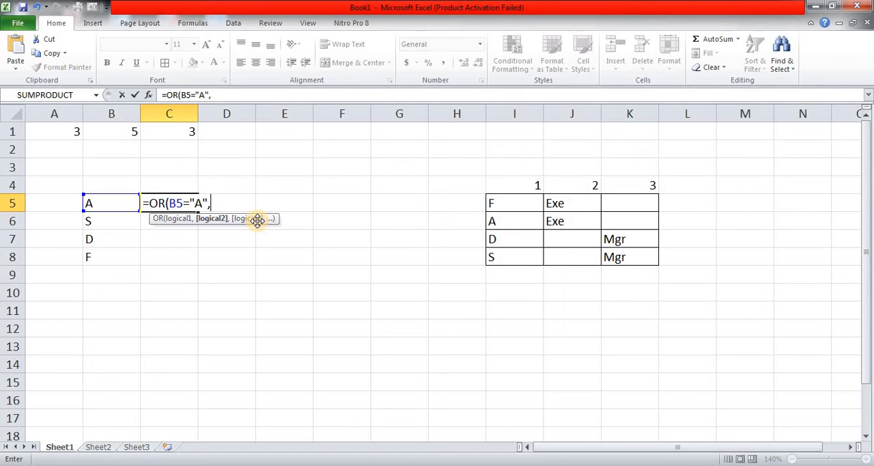
{"action": "type", "text": "B5=\"F\")"}
{"action": "key", "text": "ctrl+Return"}
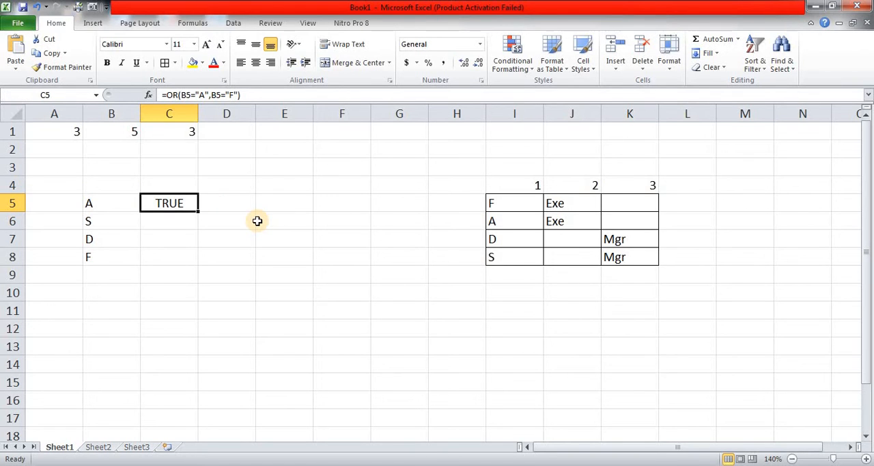
Copy the OR formula from C5 into cells C6:C8
{"action": "key", "text": "ctrl+c"}
{"action": "key", "text": "Down"}
{"action": "key", "text": "shift+Down"}
{"action": "key", "text": "shift+Down"}
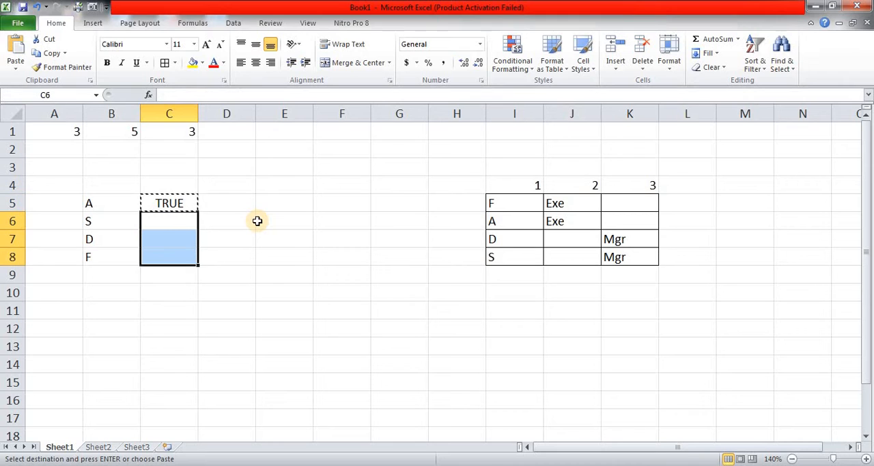
{"action": "key", "text": "Return"}
Check the OR formula's results for each letter in C5:C8
{"action": "key", "text": "Up"}
{"action": "key", "text": "Down"}
{"action": "key", "text": "Down"}
{"action": "key", "text": "Down"}
{"action": "key", "text": "Up"}
{"action": "key", "text": "Up"}
{"action": "key", "text": "Up"}
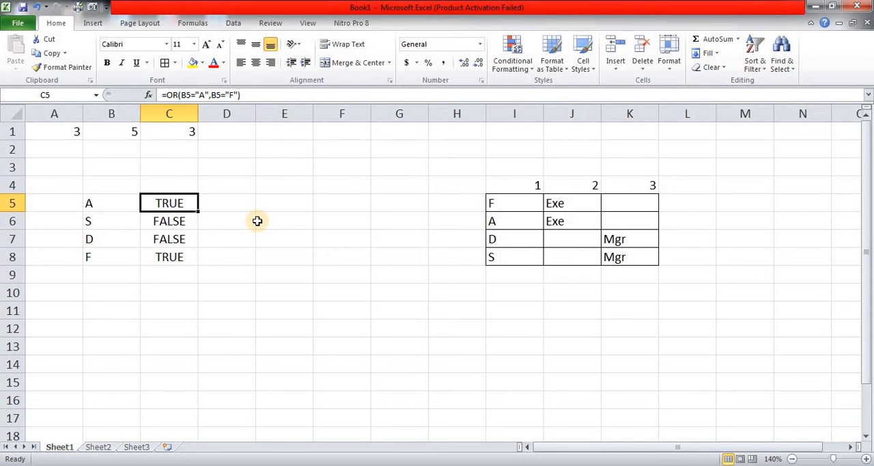
Compare the OR results in C5:C8 with the corresponding letters in column B
{"action": "key", "text": "Down"}
{"action": "key", "text": "Down"}
{"action": "key", "text": "Down"}
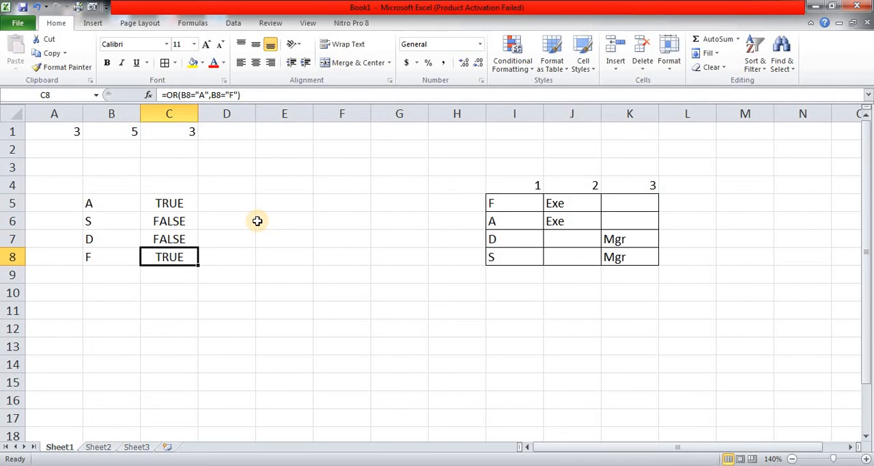
{"action": "key", "text": "Up"}
{"action": "key", "text": "Up"}
{"action": "key", "text": "Up"}
{"action": "key", "text": "Up"}
{"action": "key", "text": "Down"}
{"action": "key", "text": "Down"}
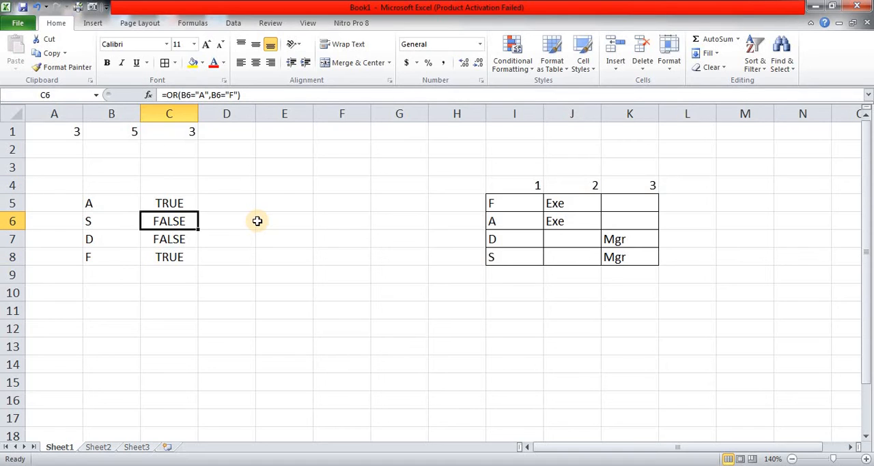
{"action": "key", "text": "Left"}
{"action": "key", "text": "Down"}
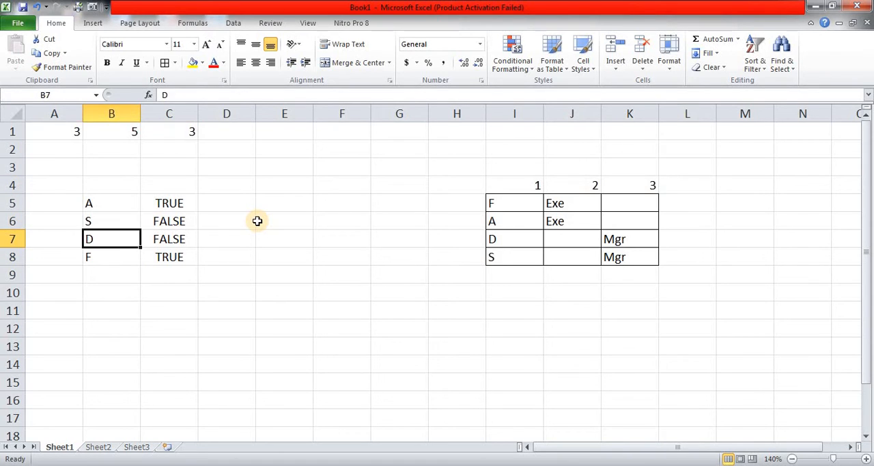
{"action": "key", "text": "Right"}
{"action": "key", "text": "Up"}
{"action": "key", "text": "Up"}
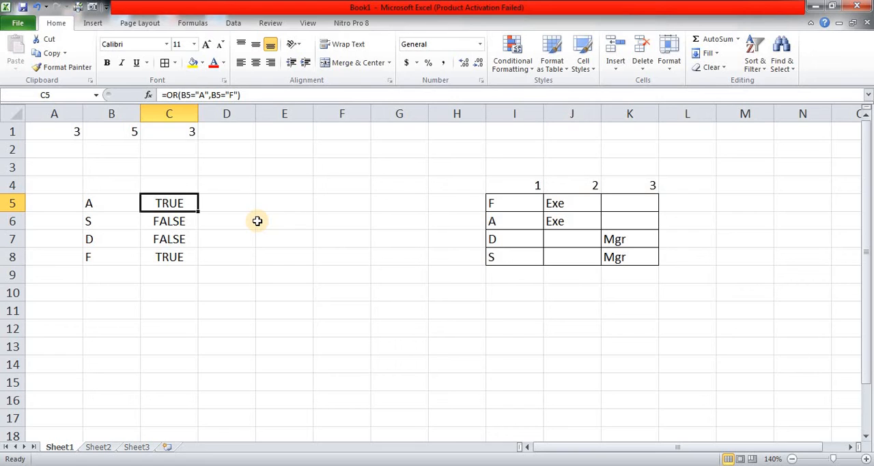
Compare the first letter's OR result in C5 with the Exe and Mgr columns of the table in I5:K8
{"action": "key", "text": "Right"}
{"action": "key", "text": "Right"}
{"action": "key", "text": "Right"}
{"action": "key", "text": "Right"}
{"action": "key", "text": "Right"}
{"action": "key", "text": "Right"}
{"action": "key", "text": "Right"}
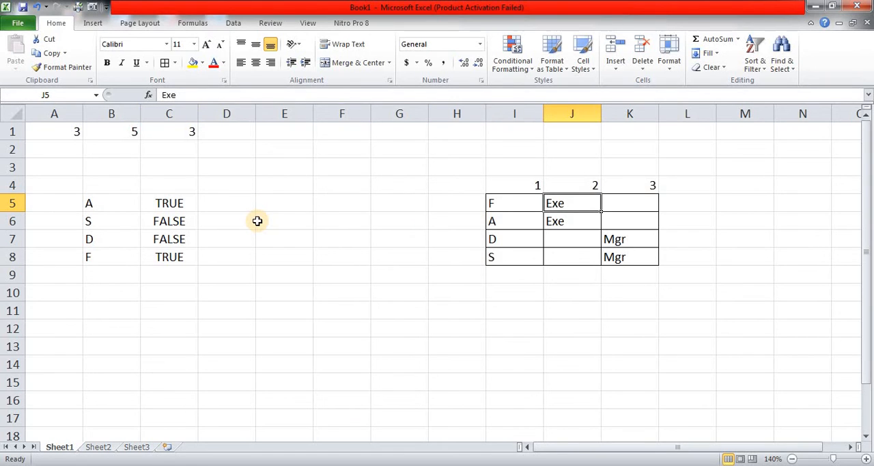
{"action": "key", "text": "Left"}
{"action": "key", "text": "Left"}
{"action": "key", "text": "Left"}
{"action": "key", "text": "Left"}
{"action": "key", "text": "Left"}
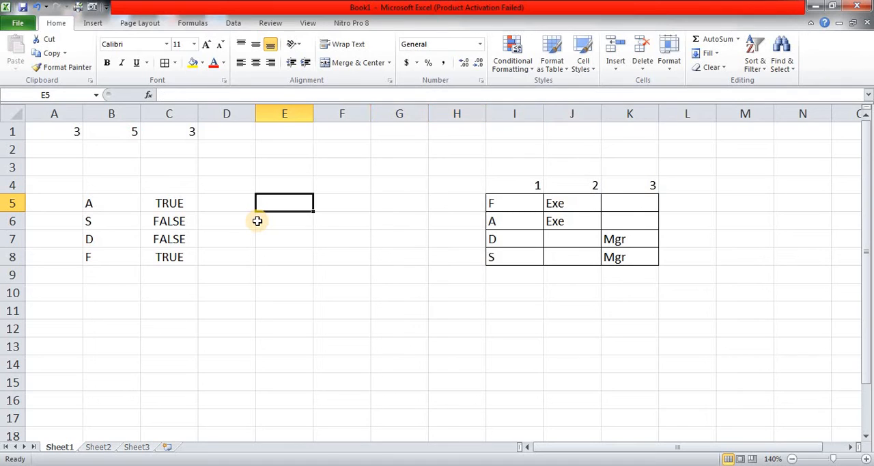
{"action": "key", "text": "Right"}
{"action": "key", "text": "Right"}
{"action": "key", "text": "Right"}
{"action": "key", "text": "Left"}
{"action": "key", "text": "Left"}
{"action": "key", "text": "Left"}
{"action": "key", "text": "Left"}
{"action": "key", "text": "Left"}
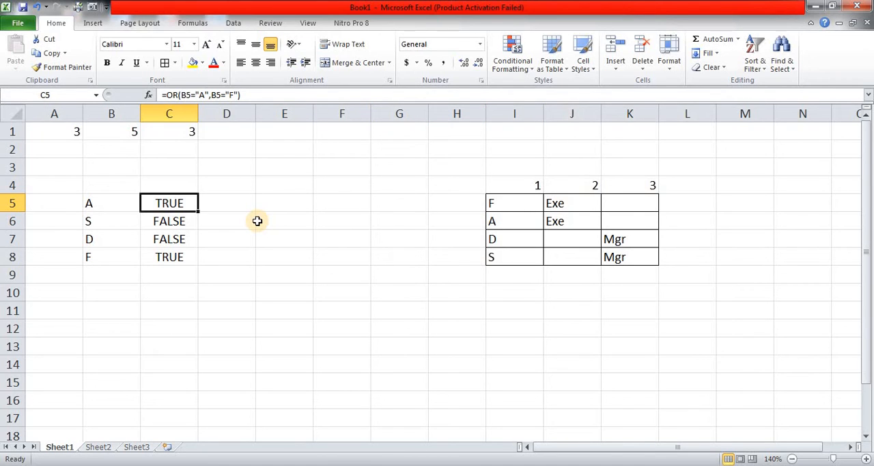
Wrap the OR test in C5 in an IF whose logical test is (OR(B5="A",B5="F"))=TRUE
{"action": "key", "text": "F2"}
{"action": "key", "text": "Left"}
{"action": "key", "text": "Left"}
{"action": "key", "text": "Left"}
{"action": "key", "text": "Left"}
{"action": "key", "text": "Left"}
{"action": "key", "text": "Left"}
{"action": "key", "text": "Left"}
{"action": "key", "text": "Left"}
{"action": "key", "text": "Left"}
{"action": "key", "text": "Left"}
{"action": "key", "text": "Left"}
{"action": "key", "text": "Left"}
{"action": "key", "text": "Left"}
{"action": "key", "text": "Left"}
{"action": "key", "text": "Left"}
{"action": "key", "text": "Left"}
{"action": "key", "text": "Left"}
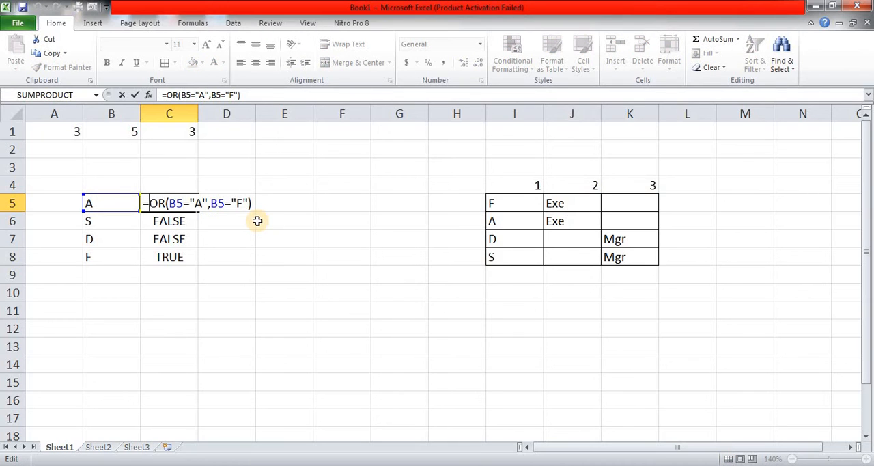
{"action": "type", "text": "IF"}
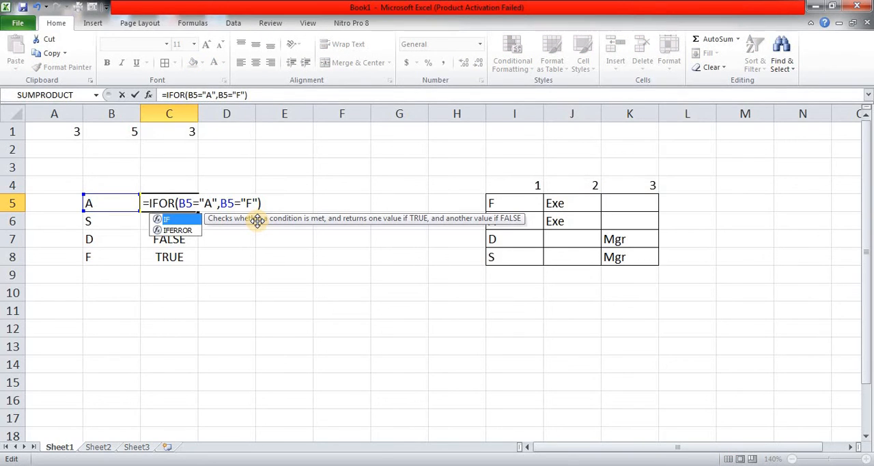
{"action": "type", "text": "("}
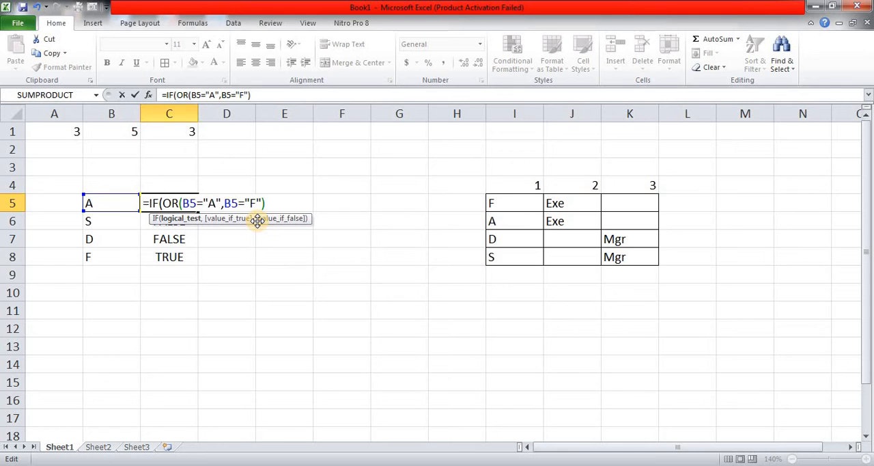
{"action": "type", "text": "("}
{"action": "key", "text": "End"}
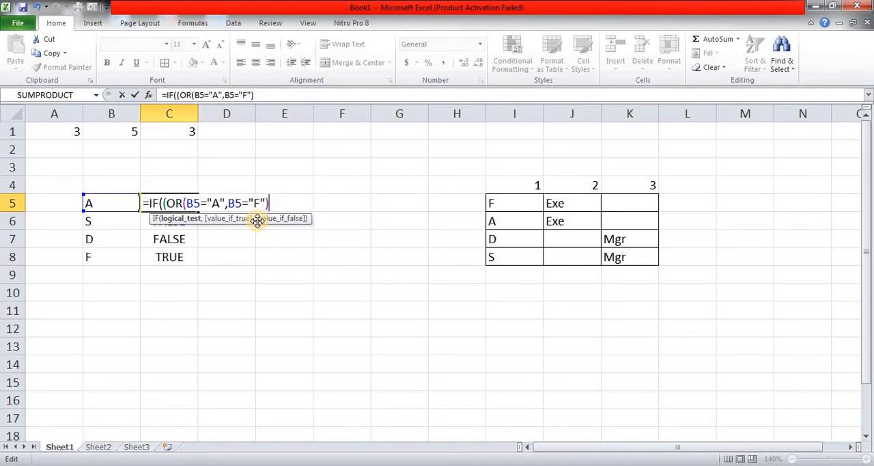
{"action": "type", "text": ")=TU"}
{"action": "key", "text": "BackSpace"}
{"action": "type", "text": "R"}
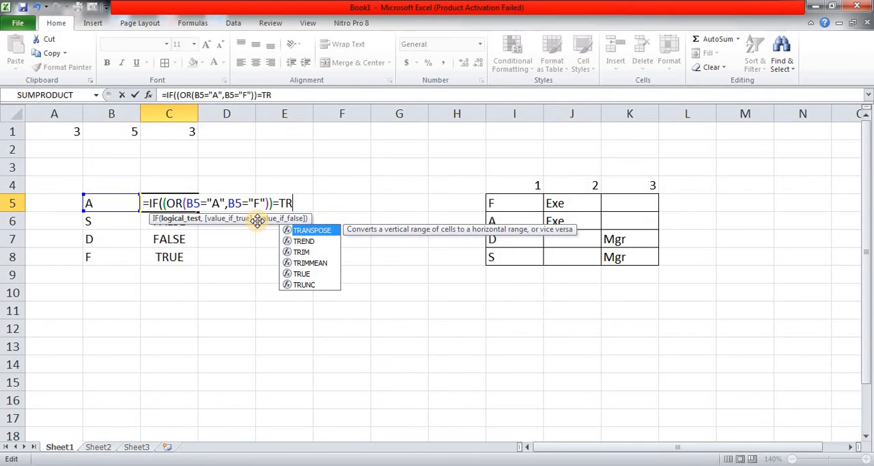
{"action": "type", "text": "UE,"}
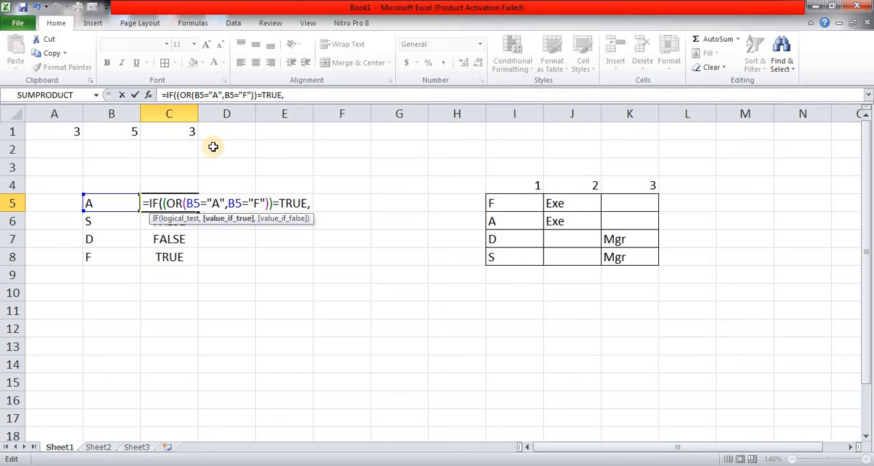
Reuse the bracketed OR test plus 1 as the IF's value if true: (OR(B5="A",B5="F"))+1
{"action": "left_click", "coordinate": [181, 95]}
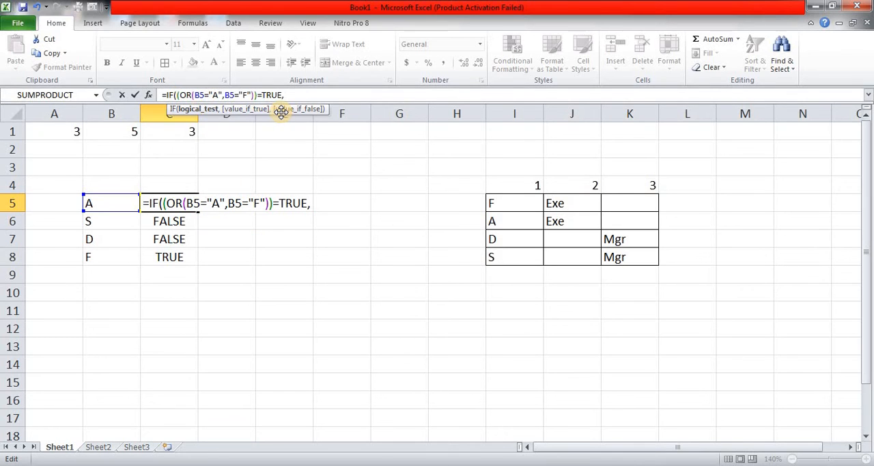
{"action": "key", "text": "shift+Right"}
{"action": "key", "text": "shift+Right"}
{"action": "key", "text": "shift+Right"}
{"action": "key", "text": "shift+Right"}
{"action": "key", "text": "shift+Right"}
{"action": "key", "text": "shift+Right"}
{"action": "key", "text": "shift+Right"}
{"action": "key", "text": "shift+Right"}
{"action": "key", "text": "shift+Right"}
{"action": "key", "text": "shift+Right"}
{"action": "key", "text": "shift+Right"}
{"action": "key", "text": "shift+Right"}
{"action": "key", "text": "shift+Right"}
{"action": "key", "text": "shift+Right"}
{"action": "key", "text": "shift+Right"}
{"action": "key", "text": "shift+Right"}
{"action": "key", "text": "shift+Right"}
{"action": "key", "text": "shift+Right"}
{"action": "key", "text": "shift+Right"}
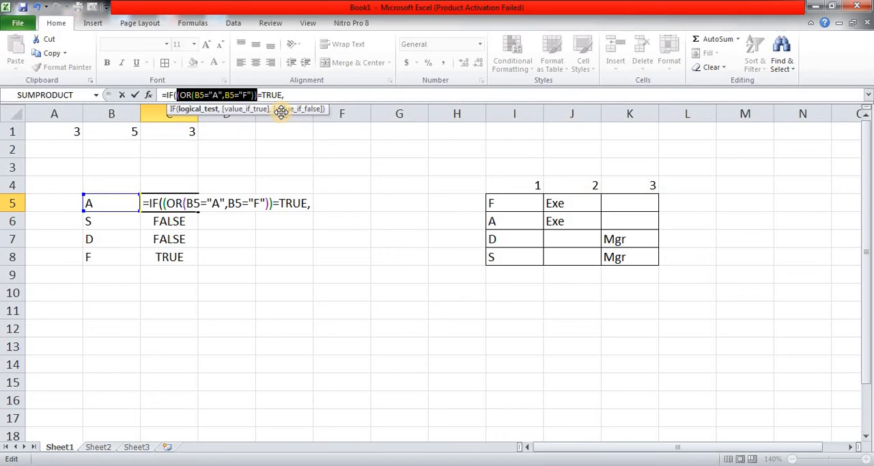
{"action": "key", "text": "End"}
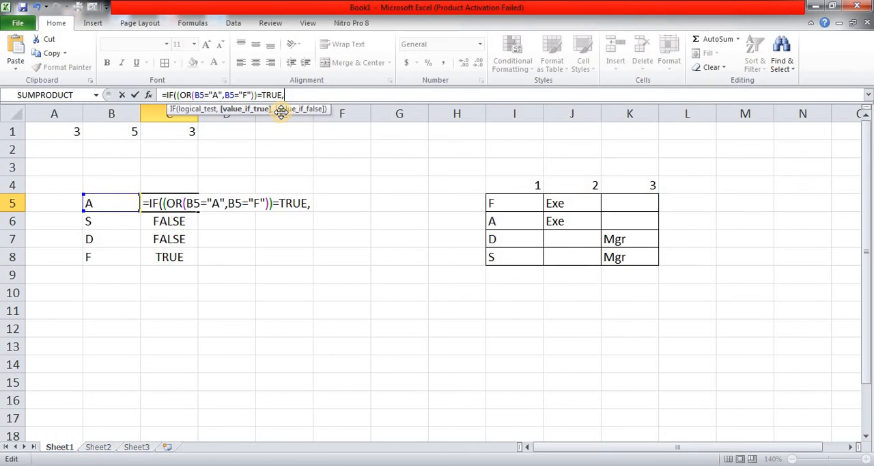
{"action": "key", "text": "ctrl+v"}
{"action": "type", "text": "+1"}
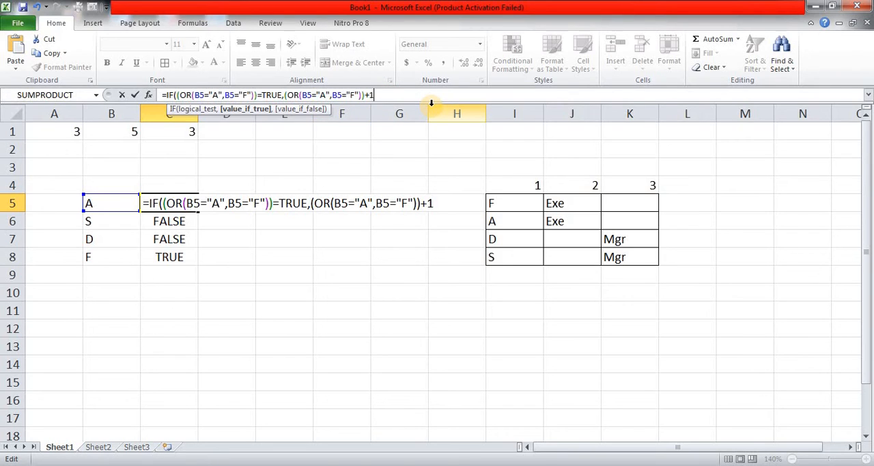
Add (OR(B5="A",B5="F"))+3 as the value if false and complete the IF formula in C5
{"action": "type", "text": ","}
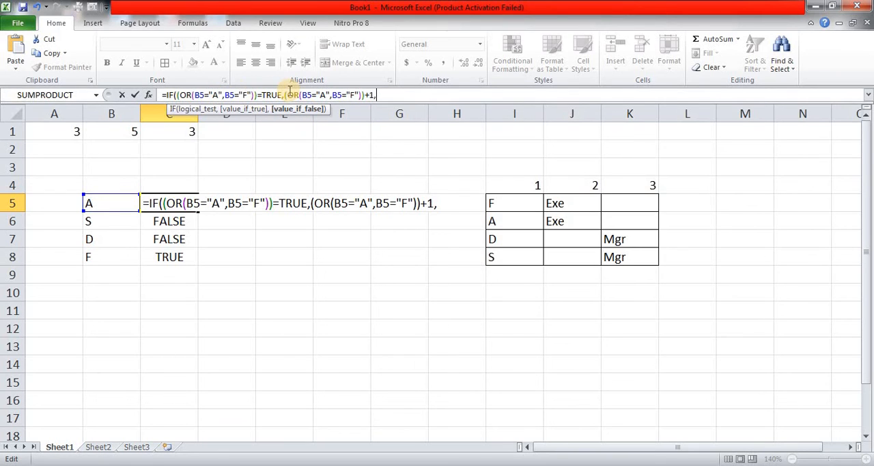
{"action": "left_click", "coordinate": [286, 95]}
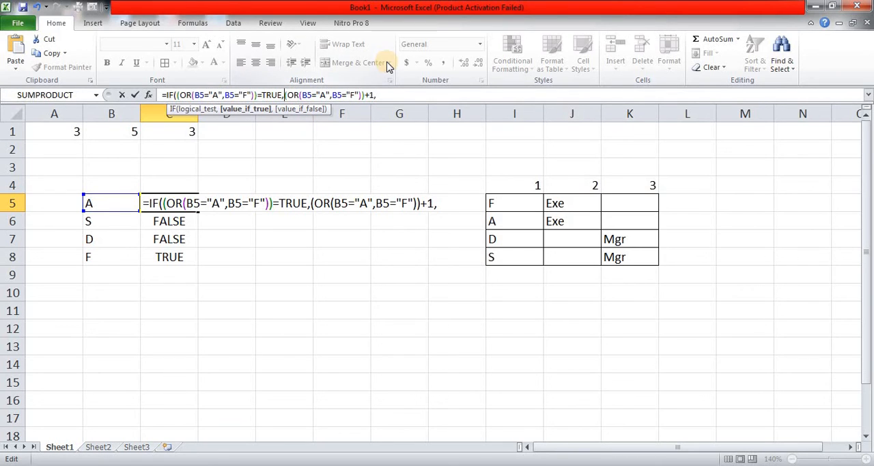
{"action": "key", "text": "shift+Right"}
{"action": "key", "text": "shift+Right"}
{"action": "key", "text": "shift+Right"}
{"action": "key", "text": "shift+Right"}
{"action": "key", "text": "shift+Right"}
{"action": "key", "text": "shift+Right"}
{"action": "key", "text": "shift+Right"}
{"action": "key", "text": "shift+Right"}
{"action": "key", "text": "shift+Right"}
{"action": "key", "text": "shift+Right"}
{"action": "key", "text": "shift+Right"}
{"action": "key", "text": "shift+Right"}
{"action": "key", "text": "shift+Right"}
{"action": "key", "text": "shift+Right"}
{"action": "key", "text": "shift+Right"}
{"action": "key", "text": "shift+Right"}
{"action": "key", "text": "shift+Right"}
{"action": "key", "text": "shift+Right"}
{"action": "key", "text": "shift+Right"}
{"action": "key", "text": "ctrl+c"}
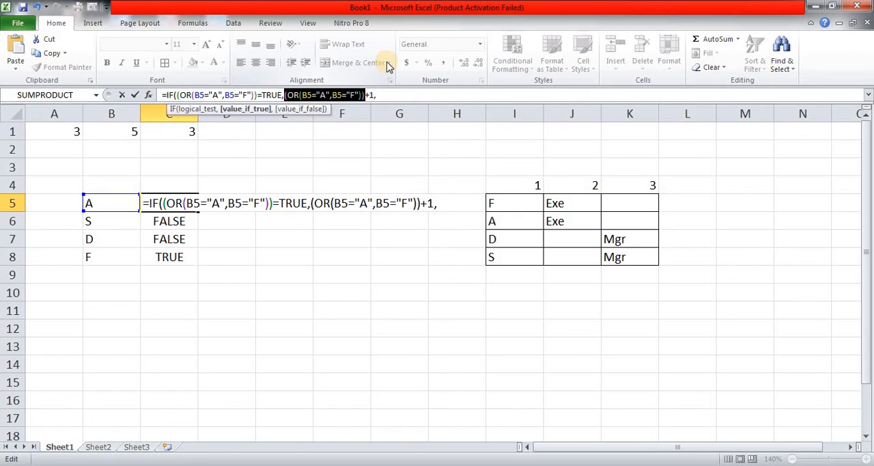
{"action": "key", "text": "End"}
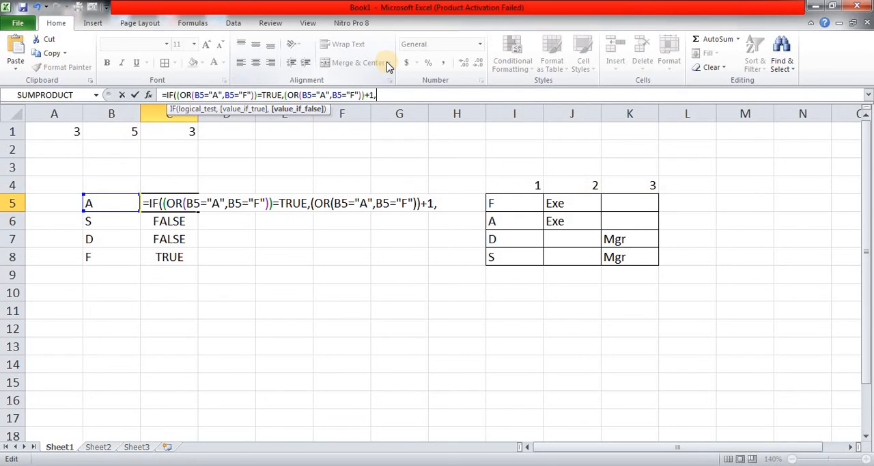
{"action": "key", "text": "ctrl+v"}
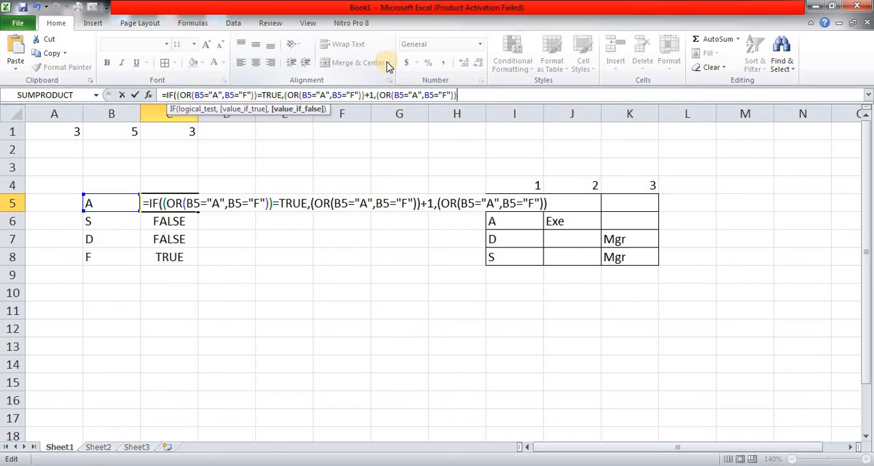
{"action": "type", "text": "+3"}
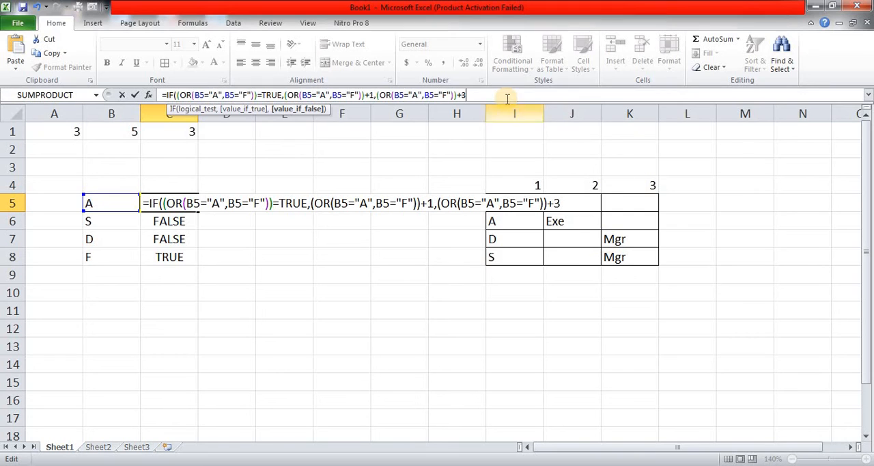
{"action": "type", "text": ")"}
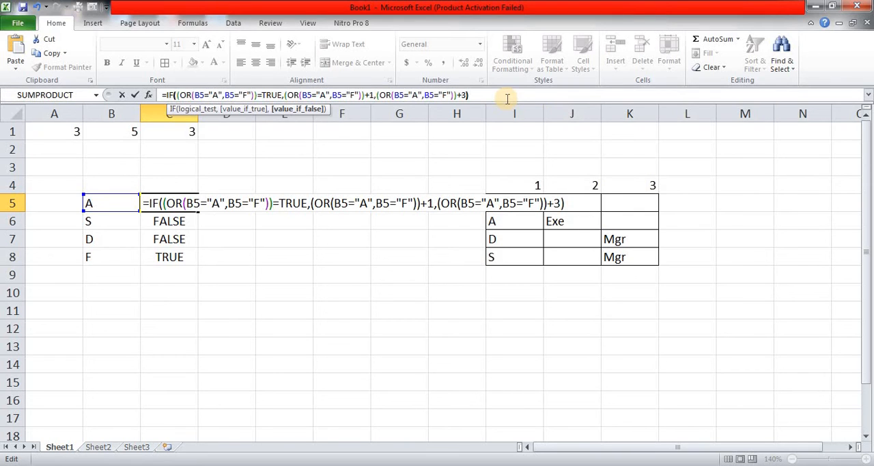
{"action": "key", "text": "Return"}
{"action": "key", "text": "Up"}
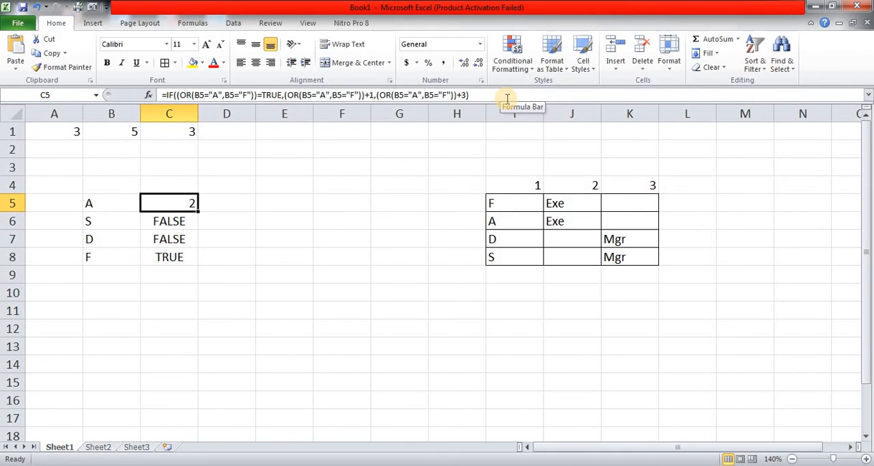
Copy the IF formula from C5 into cells C6:C8
{"action": "key", "text": "ctrl+c"}
{"action": "key", "text": "Down"}
{"action": "key", "text": "shift+Down"}
{"action": "key", "text": "shift+Down"}
{"action": "key", "text": "Return"}
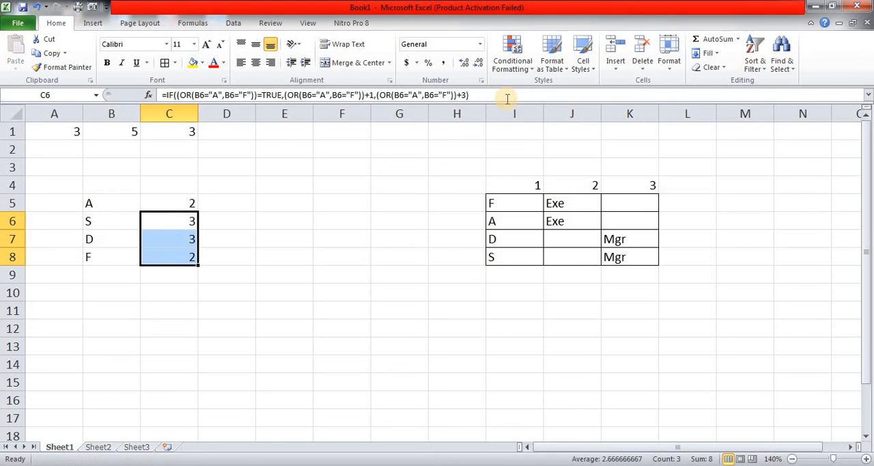
With C5:C8 selected, insert VLOOKUP before the IF in C5's formula, using B5 as the lookup value
{"action": "key", "text": "Up"}
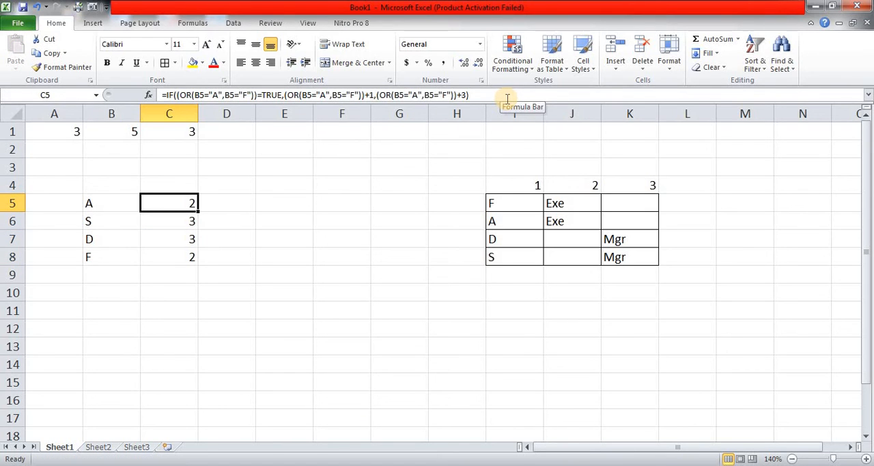
{"action": "key", "text": "shift+Down"}
{"action": "key", "text": "shift+Down"}
{"action": "key", "text": "shift+Down"}
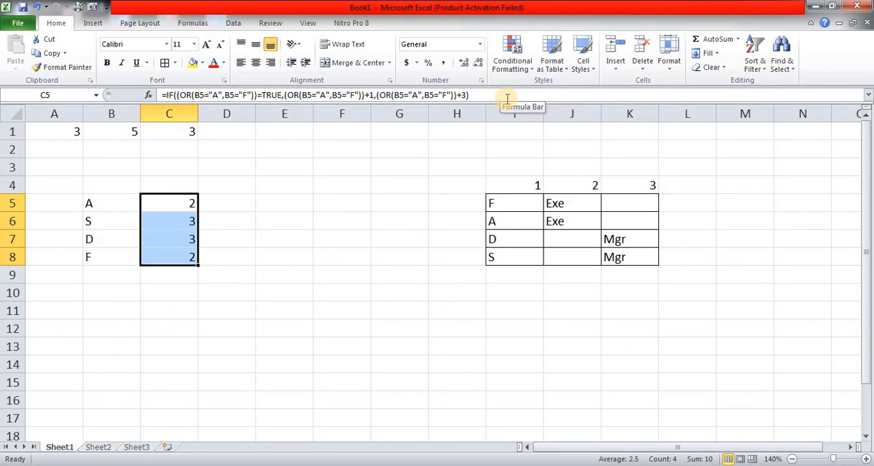
{"action": "key", "text": "F2"}
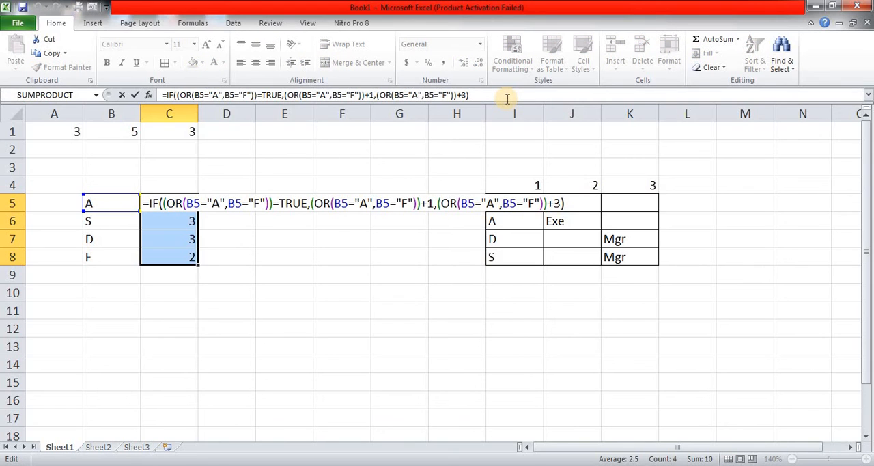
{"action": "key", "text": "Home"}
{"action": "key", "text": "Right"}
{"action": "type", "text": "VLOOKUP("}
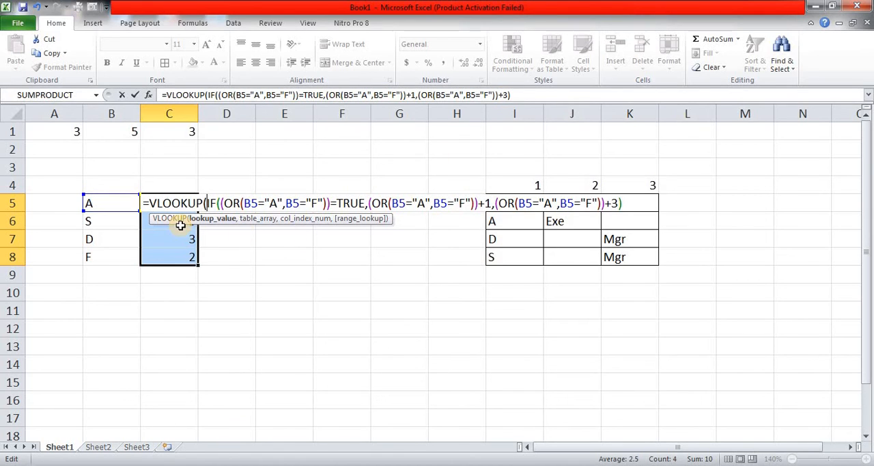
{"action": "left_click", "coordinate": [129, 199]}
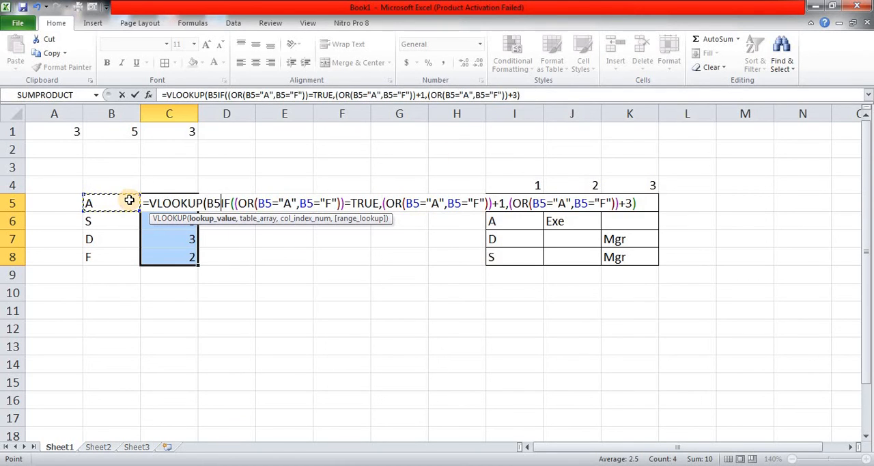
{"action": "type", "text": ","}
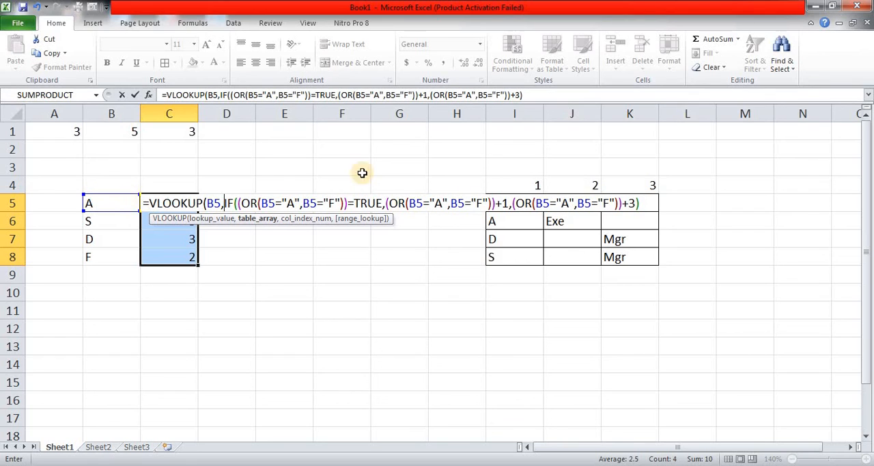
Set VLOOKUP's table array to the absolute range $I$5:$K$8, leaving the IF expression as the column index argument
{"action": "left_click", "coordinate": [519, 185]}
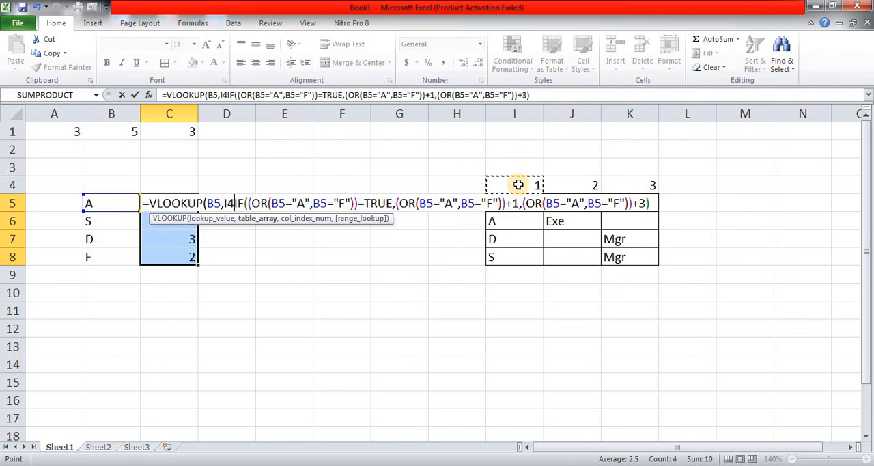
{"action": "key", "text": "Down"}
{"action": "key", "text": "shift+Right"}
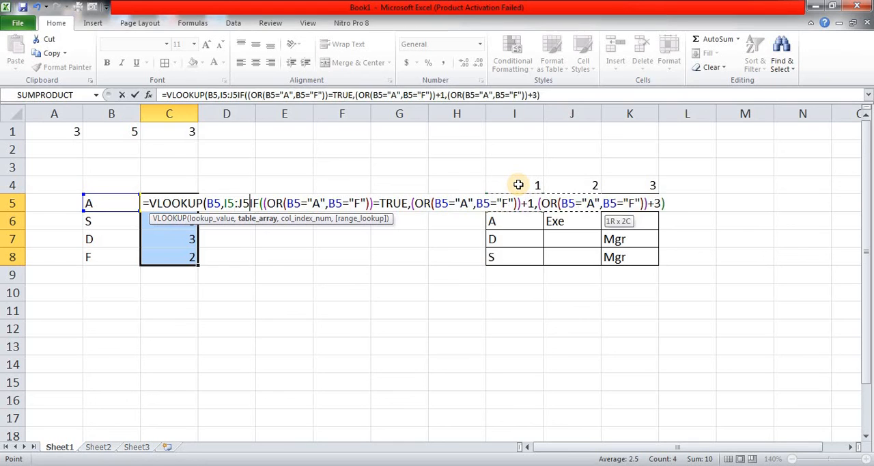
{"action": "key", "text": "shift+Right"}
{"action": "key", "text": "shift+Down"}
{"action": "key", "text": "shift+Down"}
{"action": "key", "text": "shift+Down"}
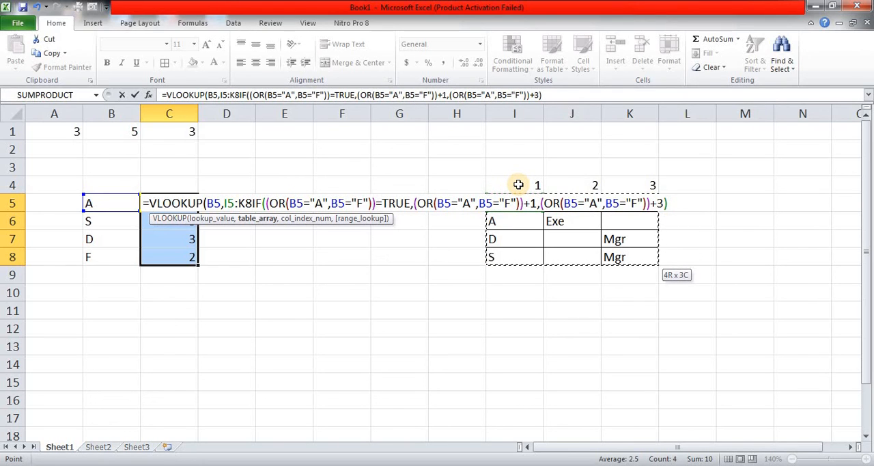
{"action": "key", "text": "F4"}
{"action": "type", "text": ","}
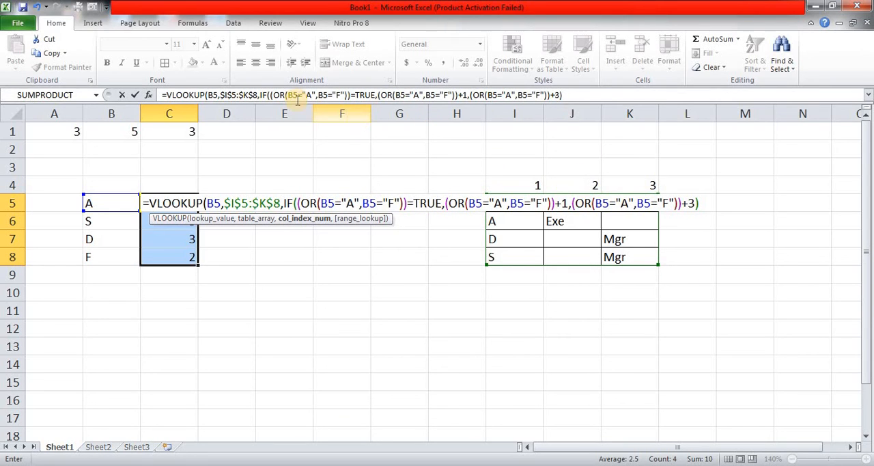
Finish the VLOOKUP with 0 as the range lookup for an exact match and fill the formula into all of C5:C8
{"action": "left_click", "coordinate": [580, 97]}
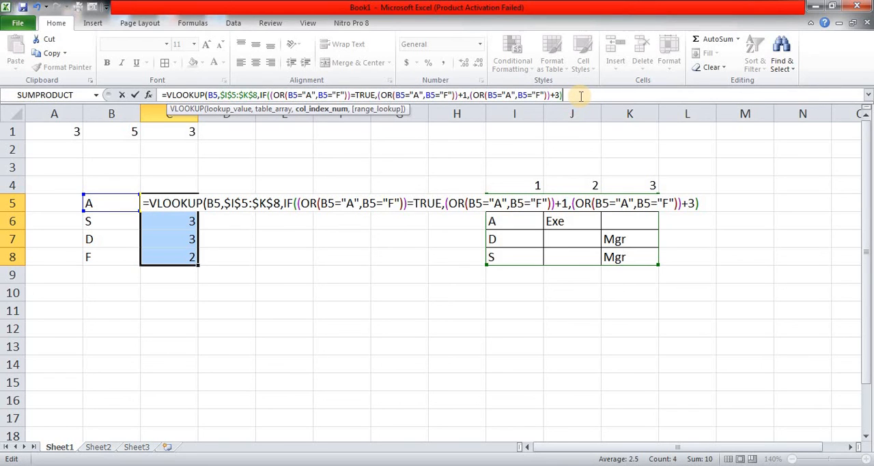
{"action": "type", "text": ","}
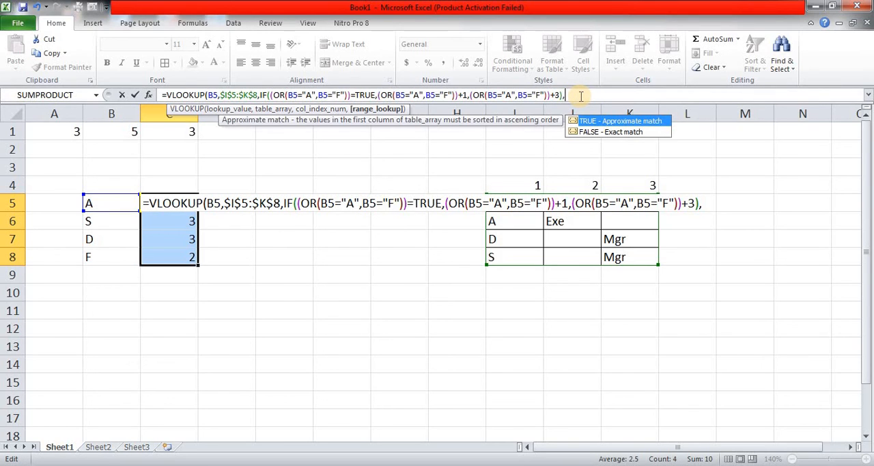
{"action": "type", "text": "0)"}
{"action": "key", "text": "ctrl+Return"}
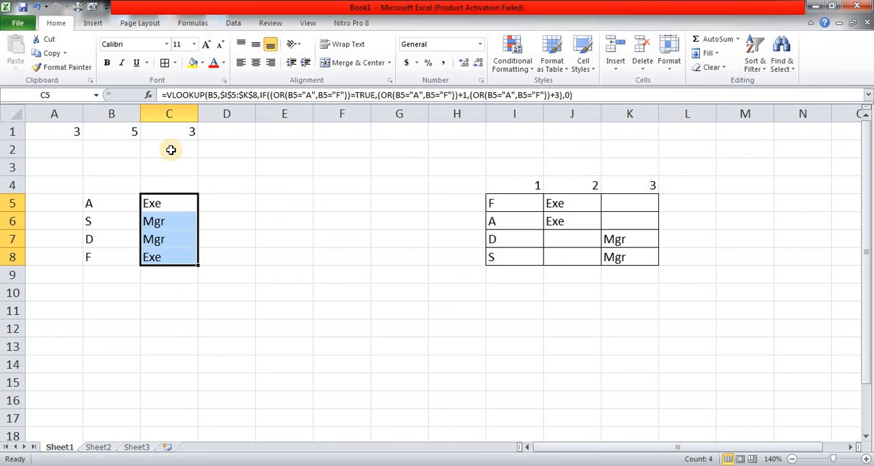
{"action": "left_click", "coordinate": [261, 182]}
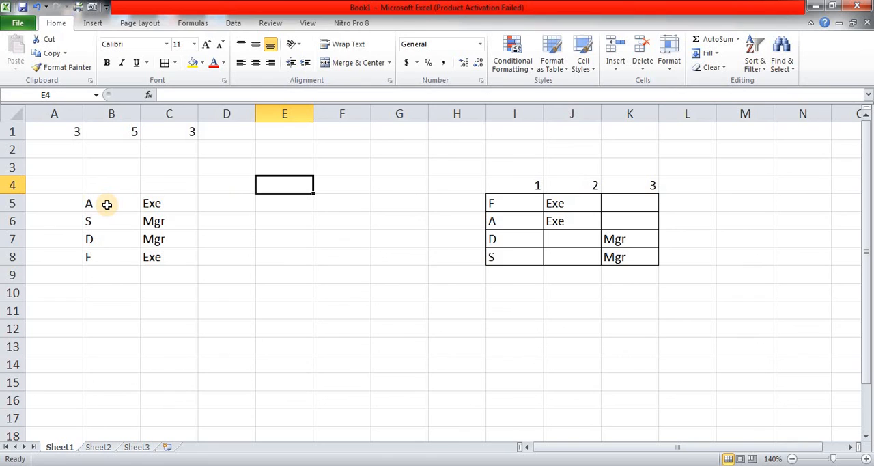
{"action": "left_click_drag", "start_coordinate": [107, 204], "coordinate": [162, 252]}
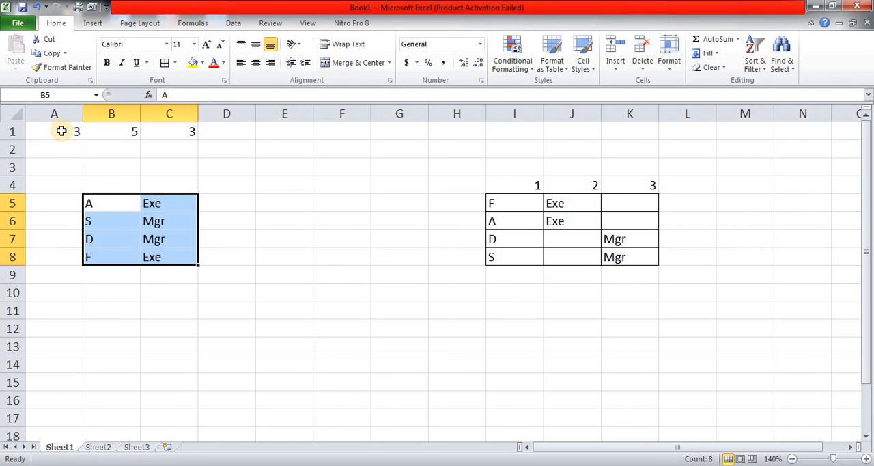
{"action": "left_click", "coordinate": [217, 175]}
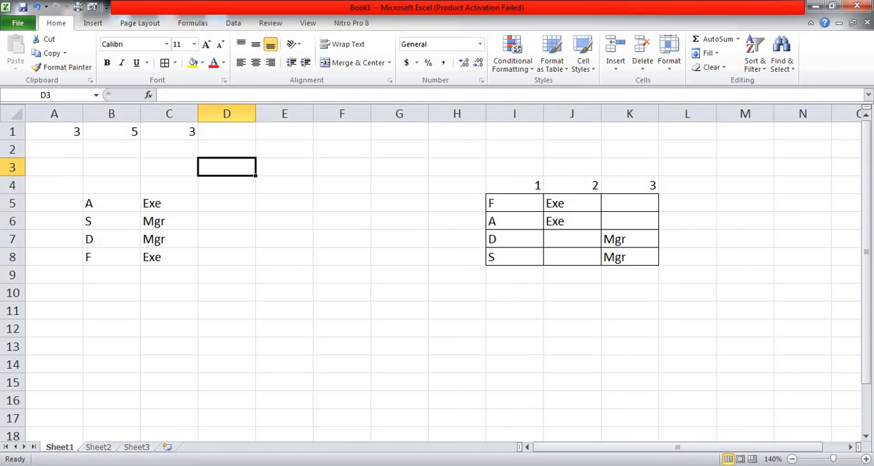
{"action": "left_click", "coordinate": [757, 463]}
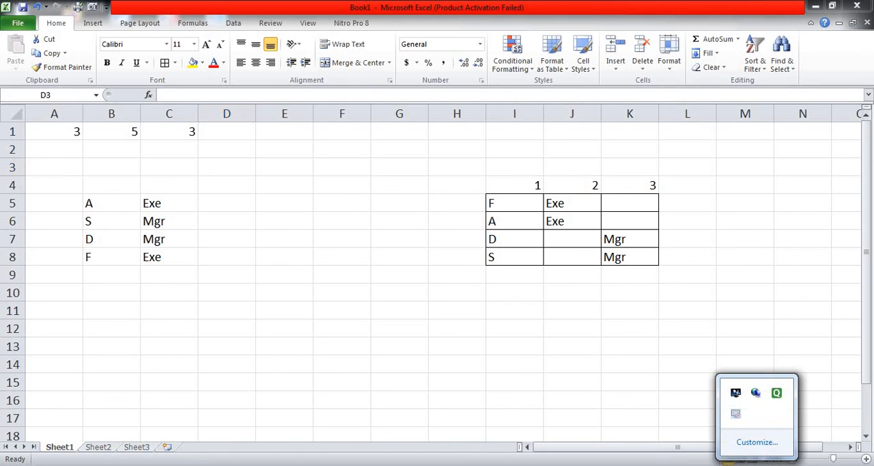